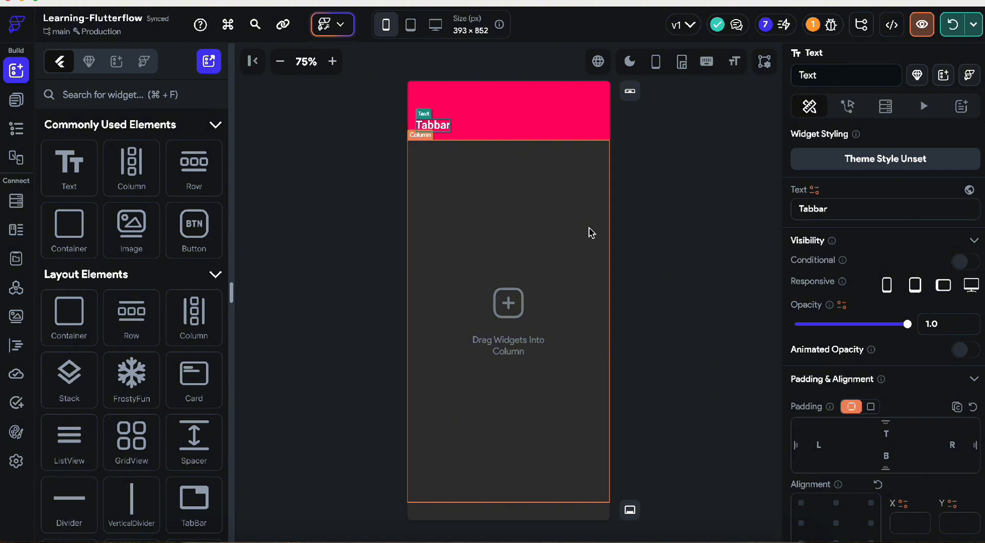
# Step: Search the widget palette for "tab" and place a TabBar in the page's empty column
pyautogui.scroll(-5, 125, 345)
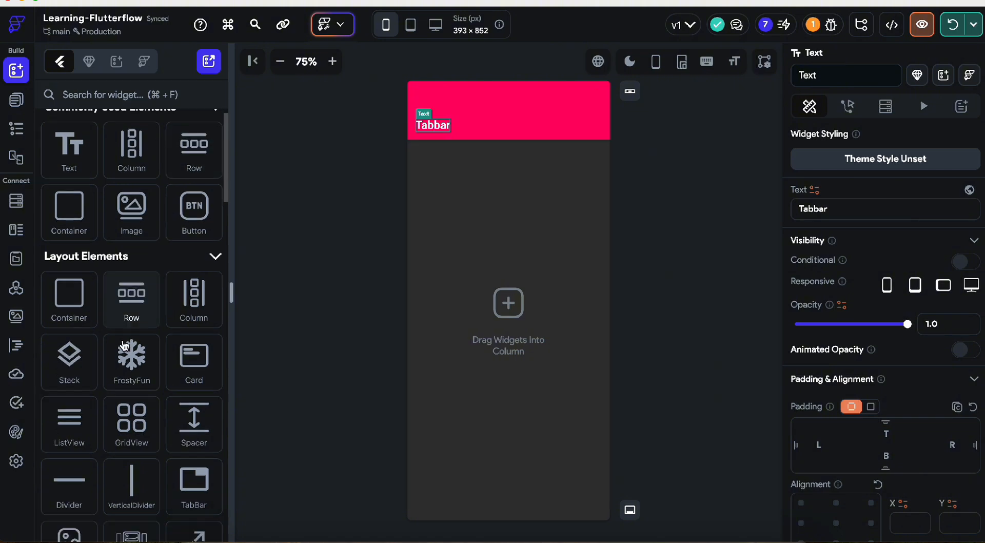
pyautogui.scroll(-5, 124, 345)
pyautogui.scroll(10, 125, 341)
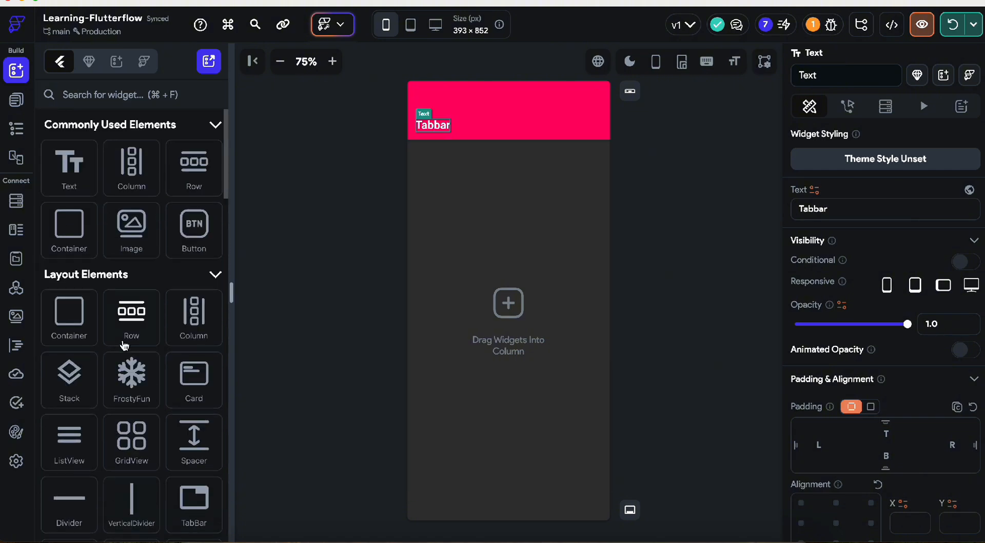
pyautogui.click(111, 94)
pyautogui.write('tab')
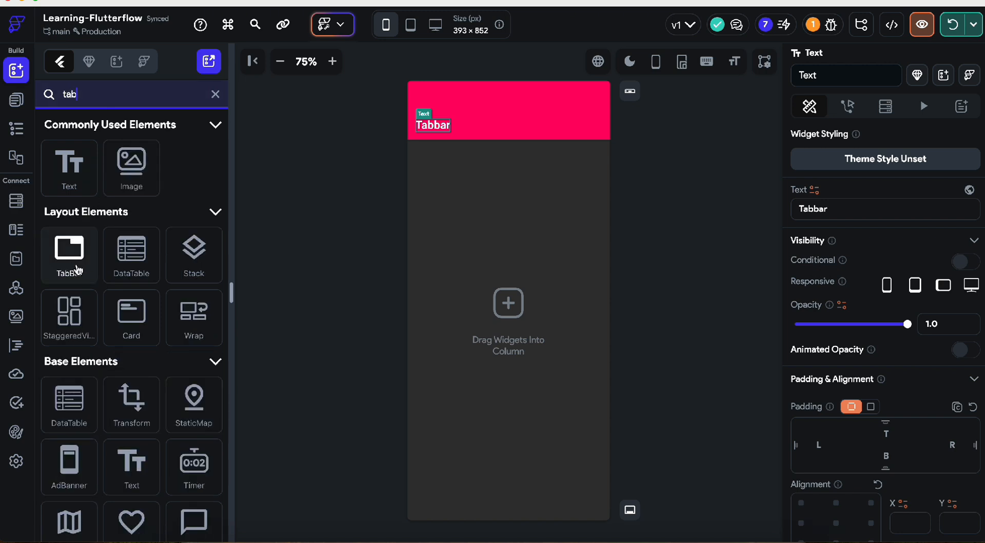
pyautogui.moveTo(77, 269); pyautogui.dragTo(465, 200)
# Step: Switch between Tab 1, Tab 2 and Tab 3 on the canvas to examine each tab and its column
pyautogui.click(445, 160)
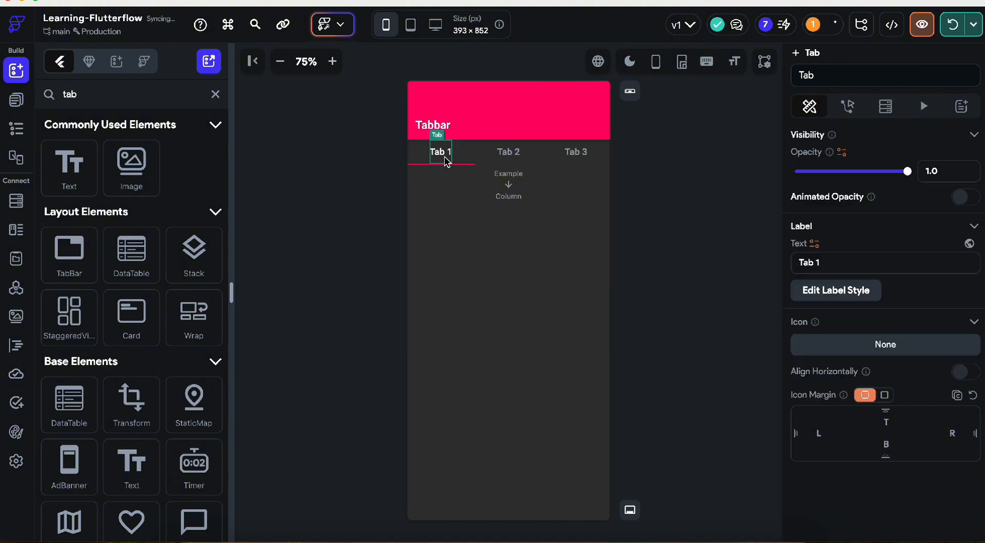
pyautogui.click(516, 158)
pyautogui.click(572, 152)
pyautogui.click(579, 160)
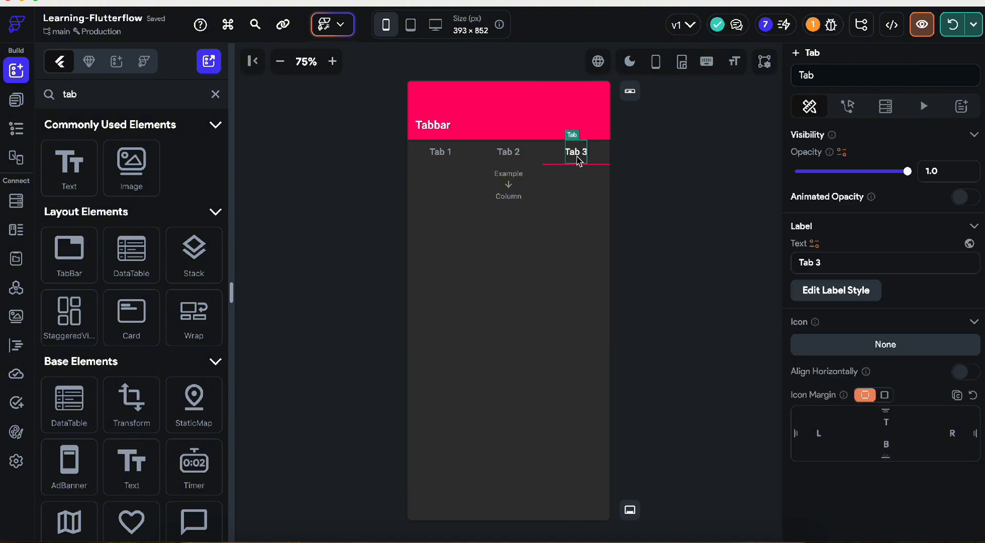
pyautogui.click(505, 164)
pyautogui.click(452, 158)
pyautogui.click(475, 239)
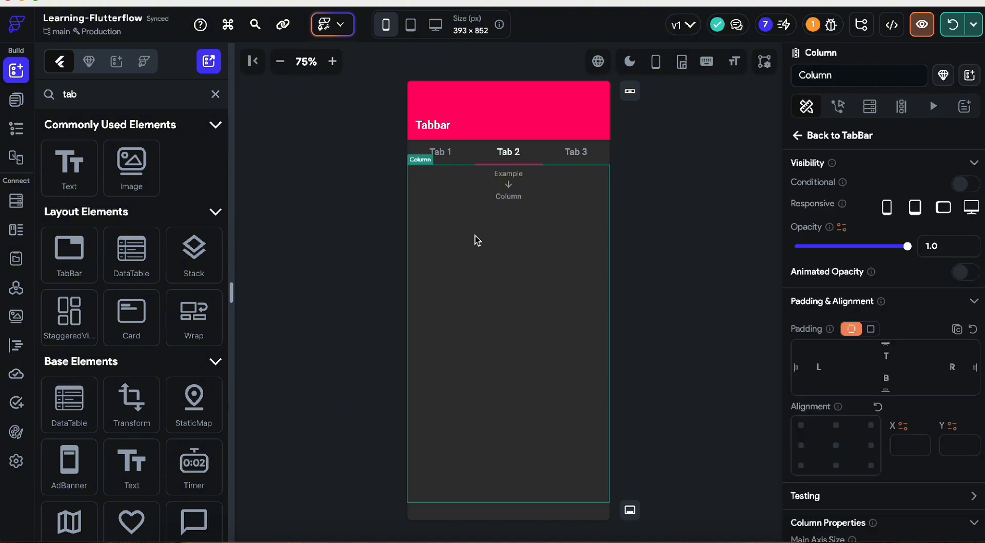
# Step: Add a fourth tab to the TabBar
pyautogui.click(417, 155)
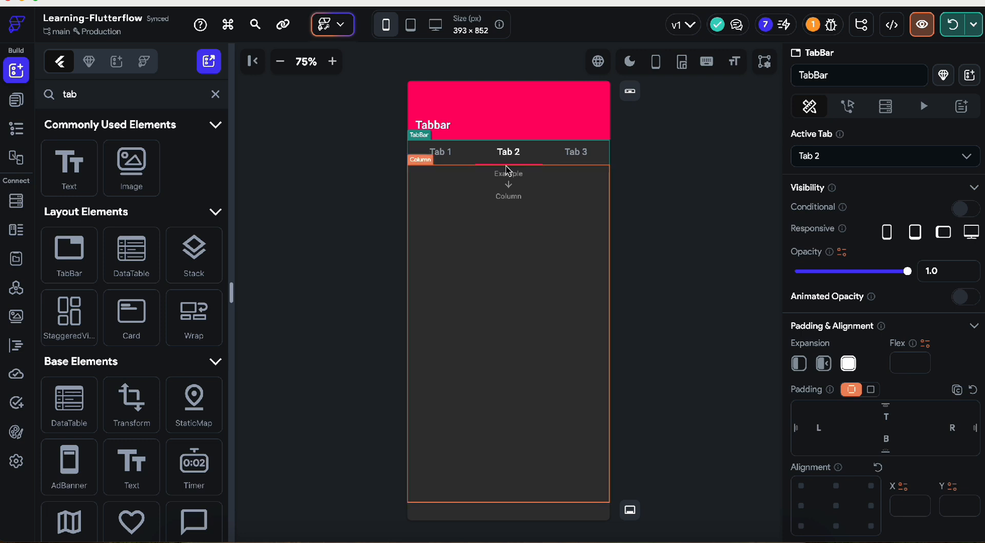
pyautogui.click(854, 153)
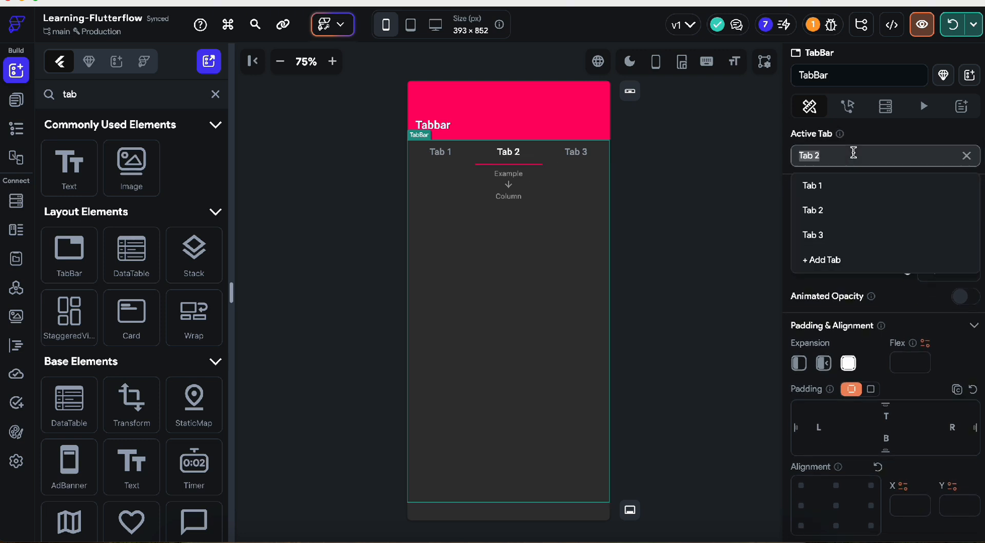
pyautogui.click(832, 260)
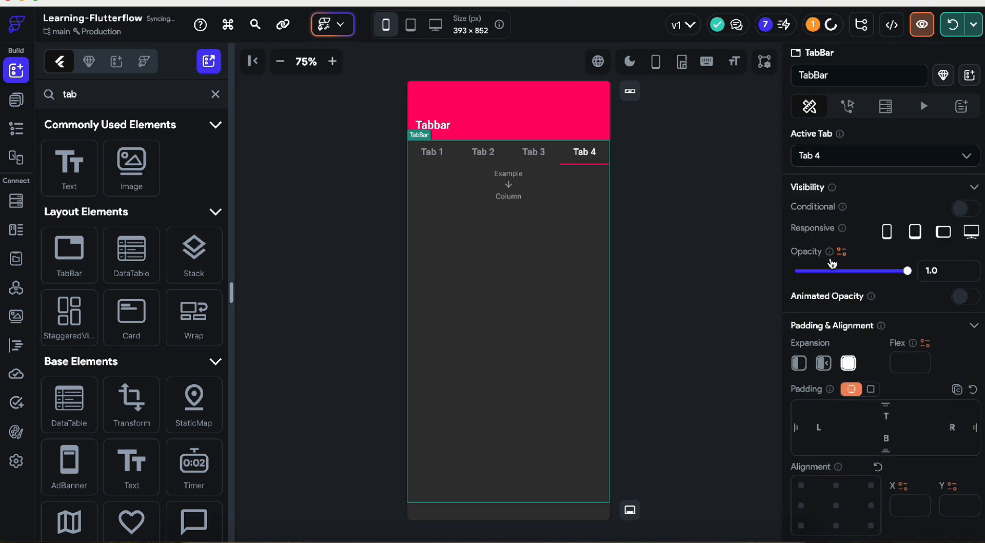
pyautogui.click(835, 155)
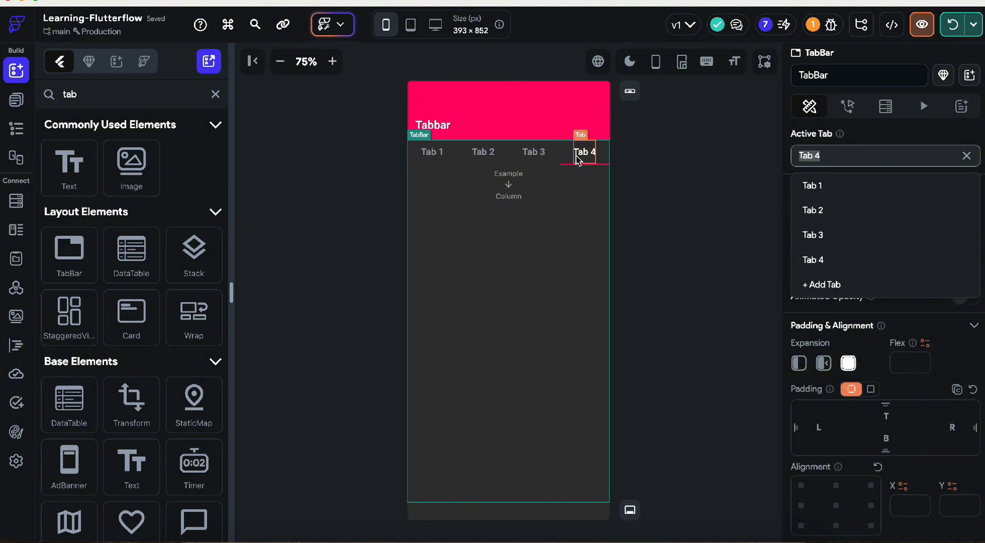
pyautogui.click(597, 153)
pyautogui.click(823, 157)
pyautogui.click(867, 261)
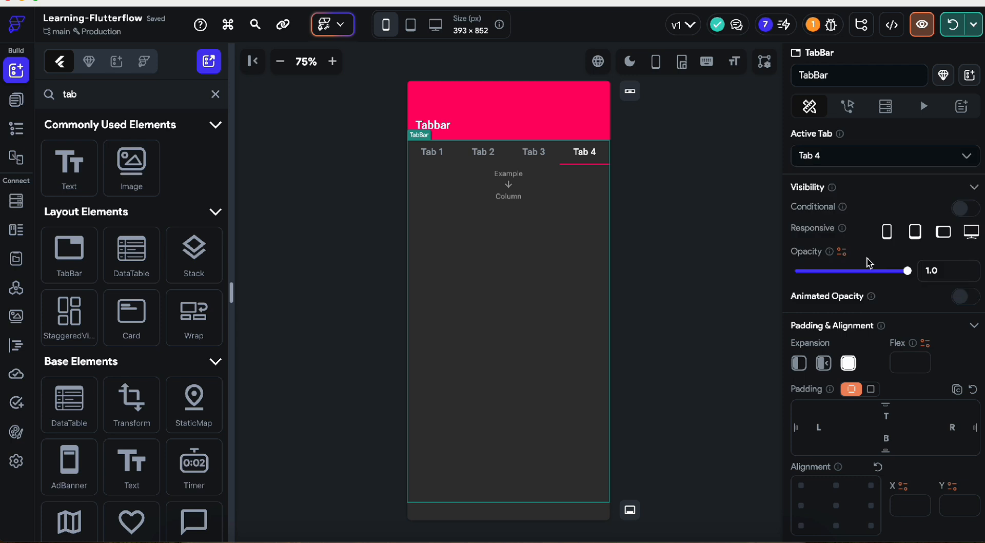
# Step: Delete the fourth tab from the TabBar in the widget tree and check the remaining tabs
pyautogui.click(17, 101)
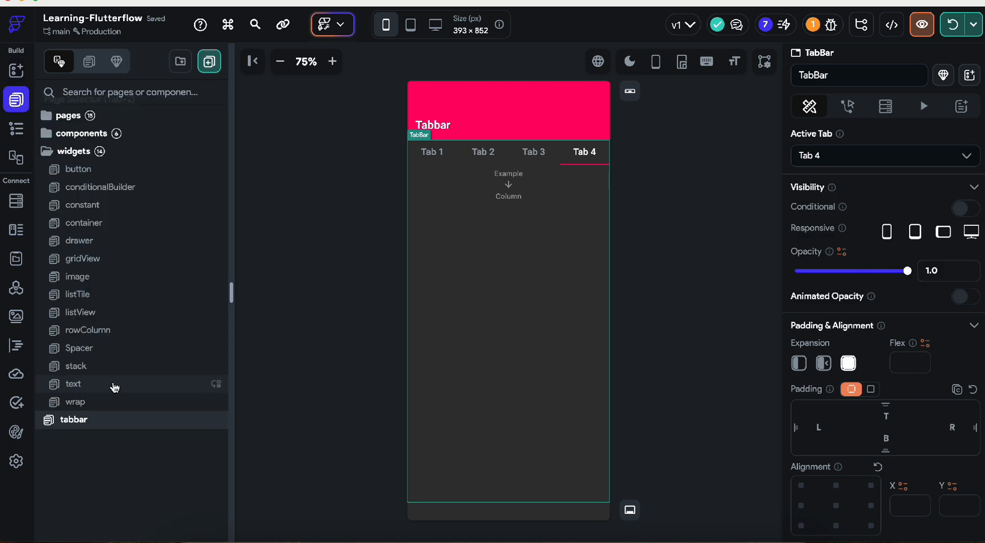
pyautogui.click(16, 128)
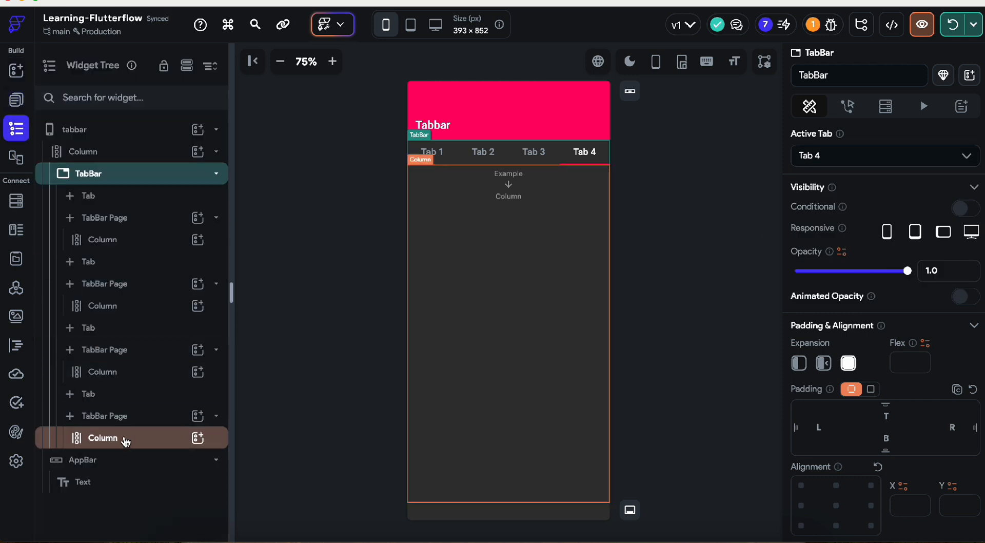
pyautogui.click(129, 416)
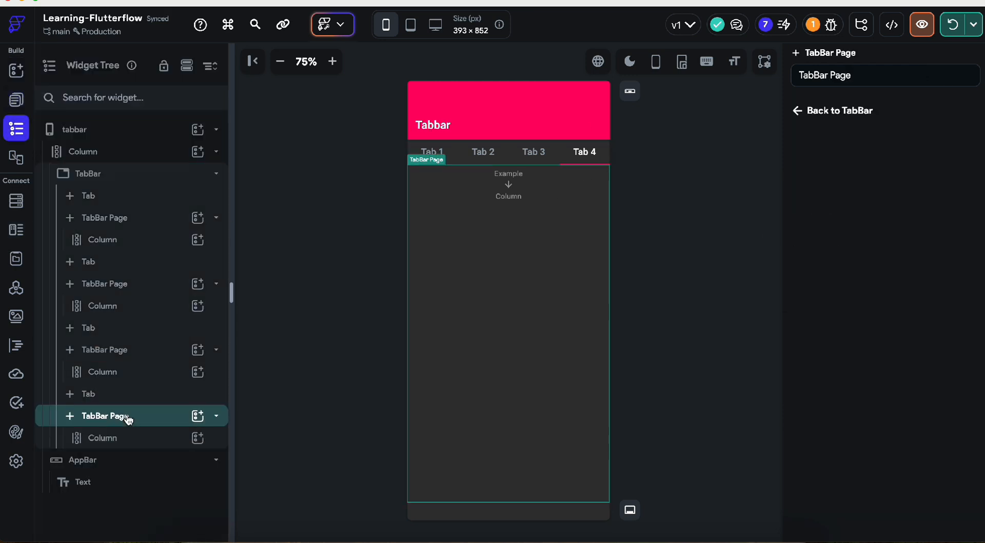
pyautogui.click(105, 396)
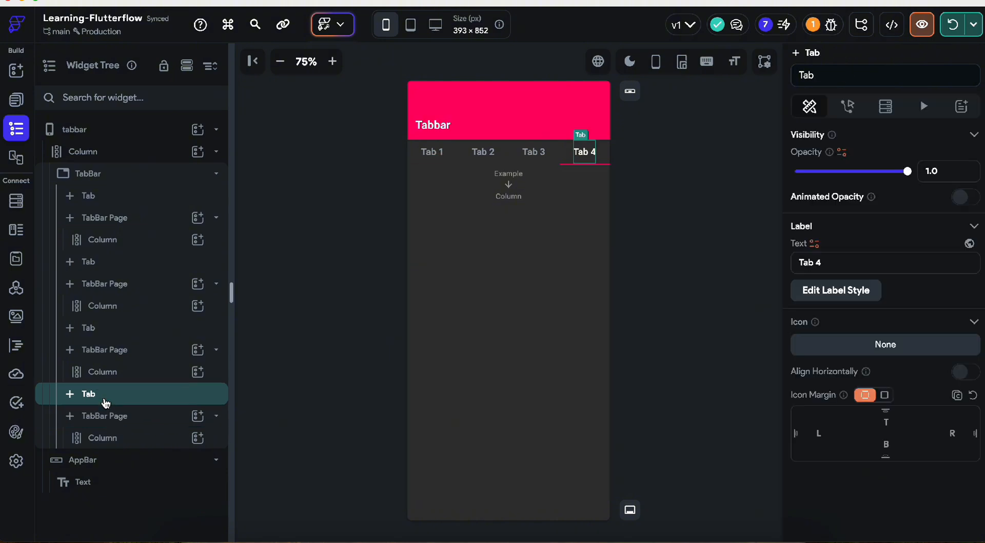
pyautogui.press('Delete')
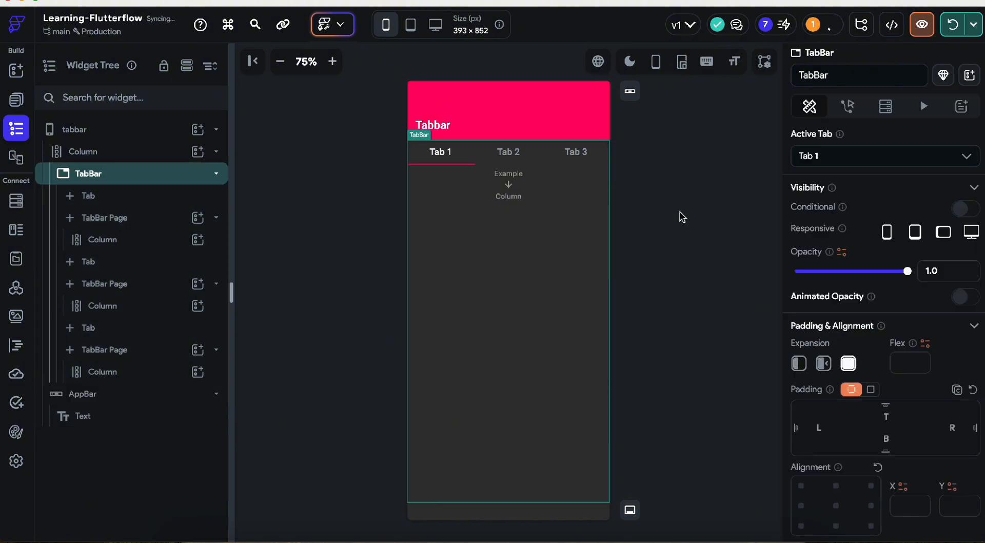
pyautogui.click(518, 153)
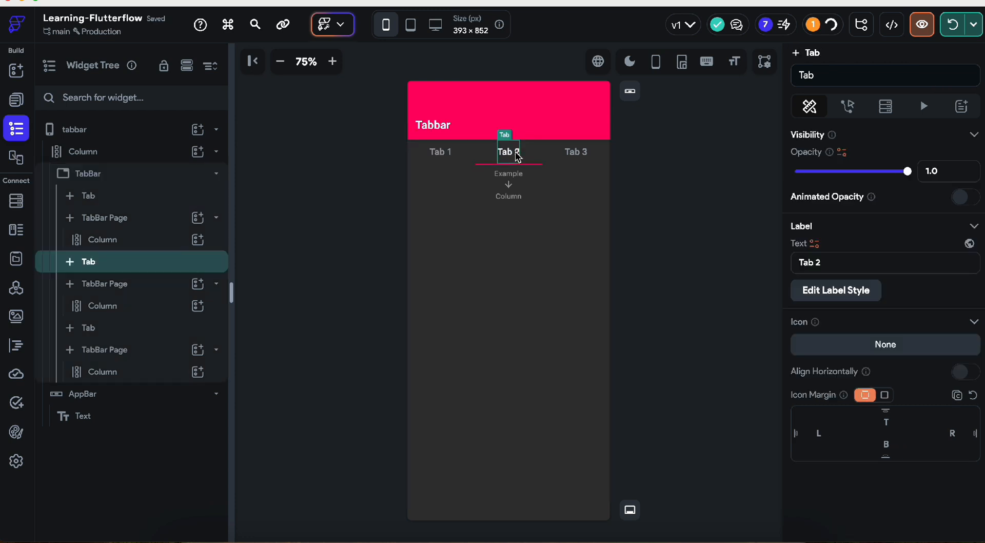
pyautogui.click(576, 152)
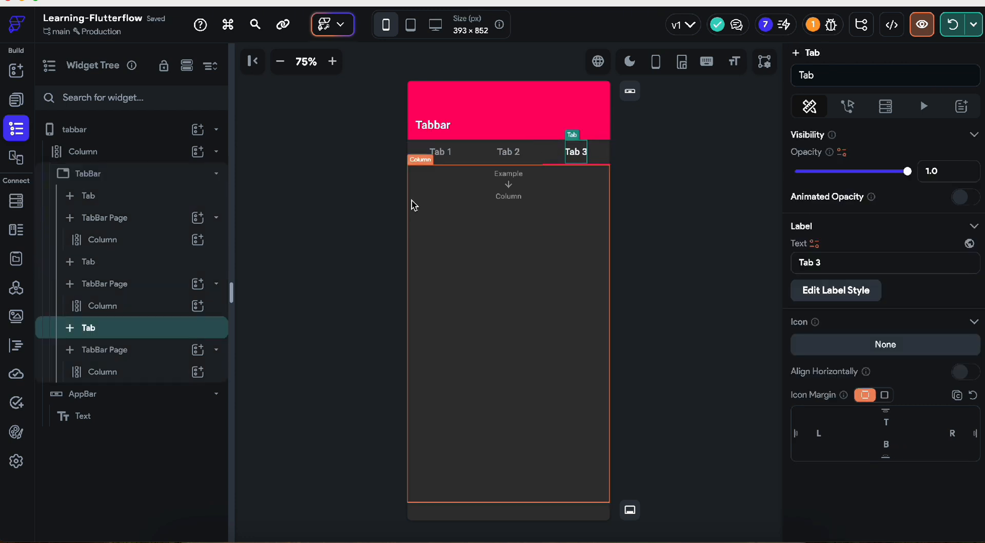
# Step: Set the TabBar's tab bar style to Button
pyautogui.click(417, 162)
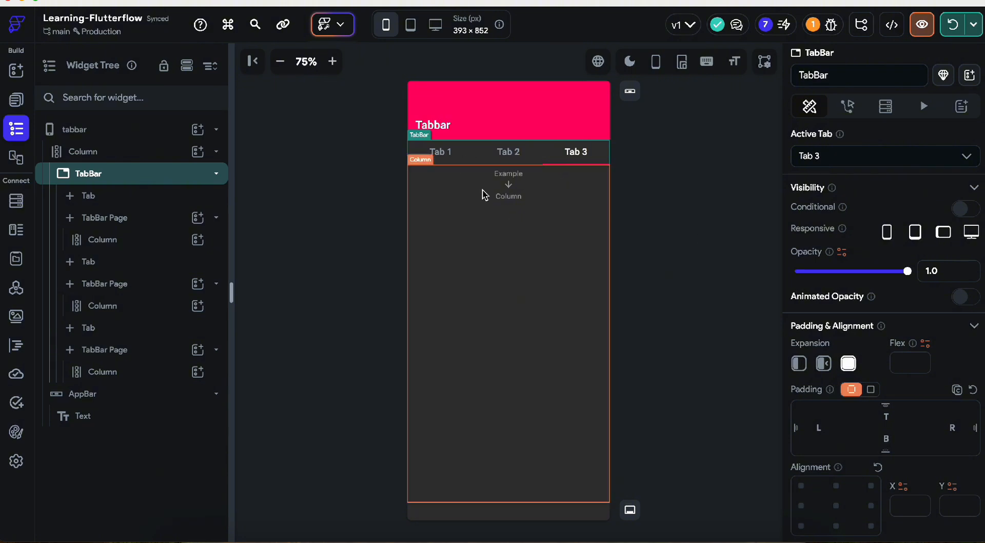
pyautogui.scroll(-6, 873, 299)
pyautogui.scroll(-10, 874, 299)
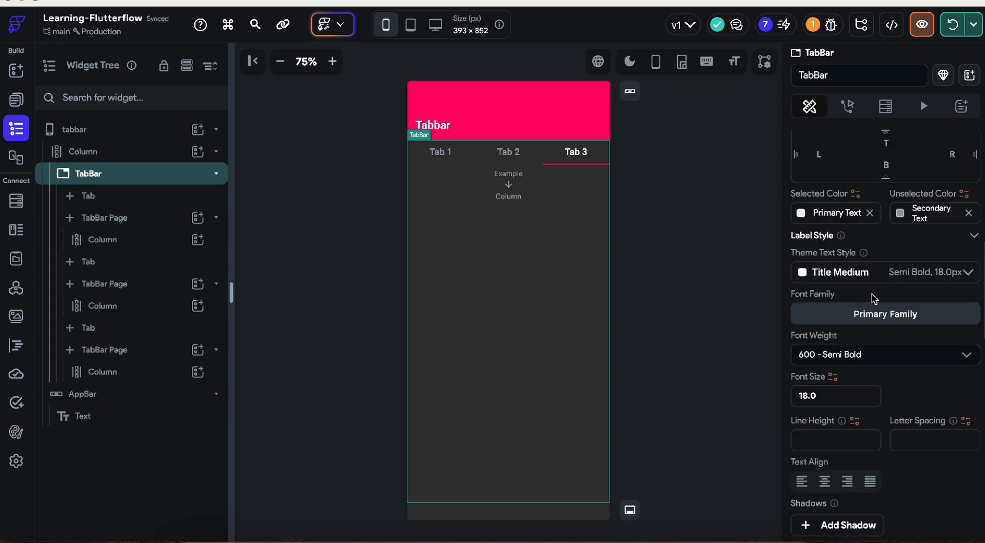
pyautogui.scroll(-9, 873, 295)
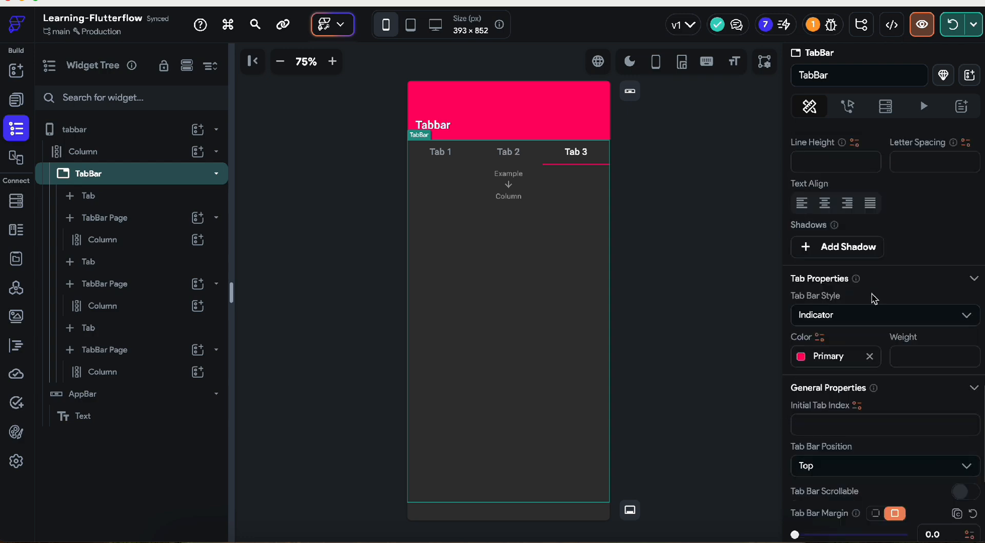
pyautogui.click(814, 293)
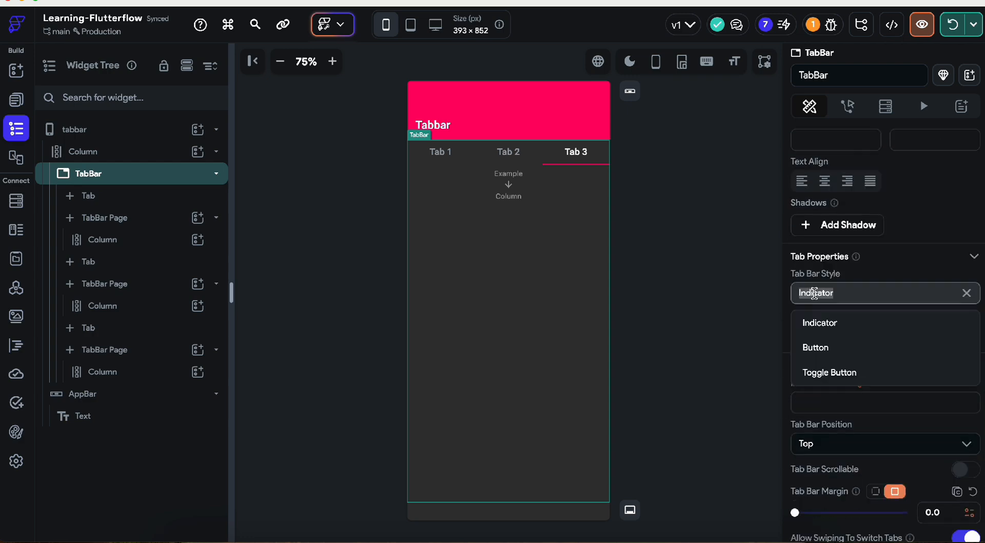
pyautogui.click(824, 356)
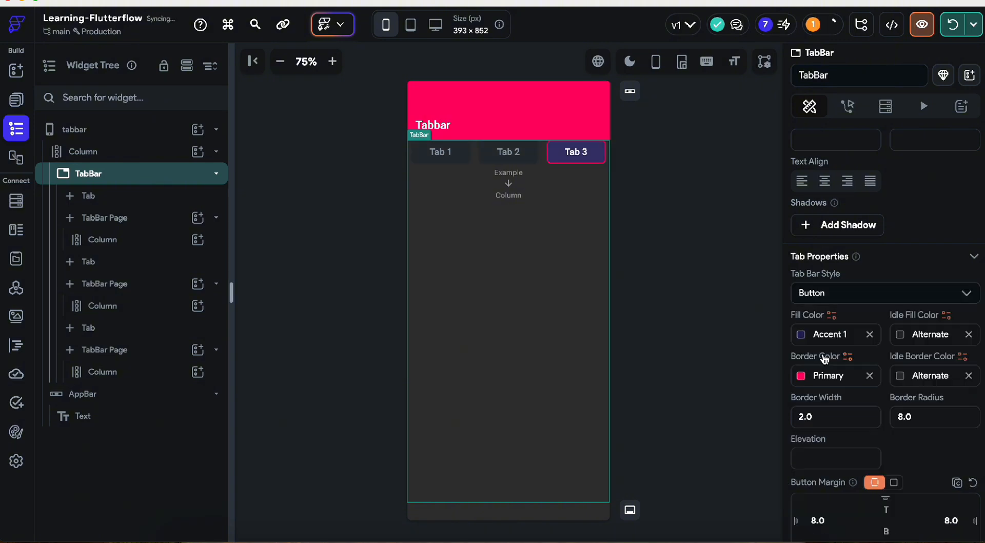
# Step: Switch through all three tabs on the canvas to examine how the Button style looks when each is selected
pyautogui.click(509, 172)
pyautogui.click(507, 151)
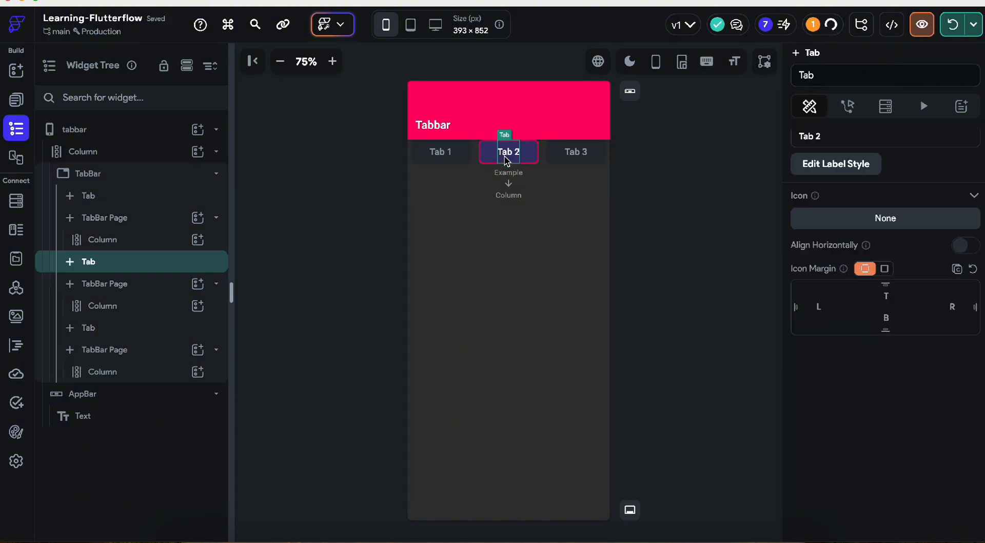
pyautogui.click(440, 151)
pyautogui.click(441, 152)
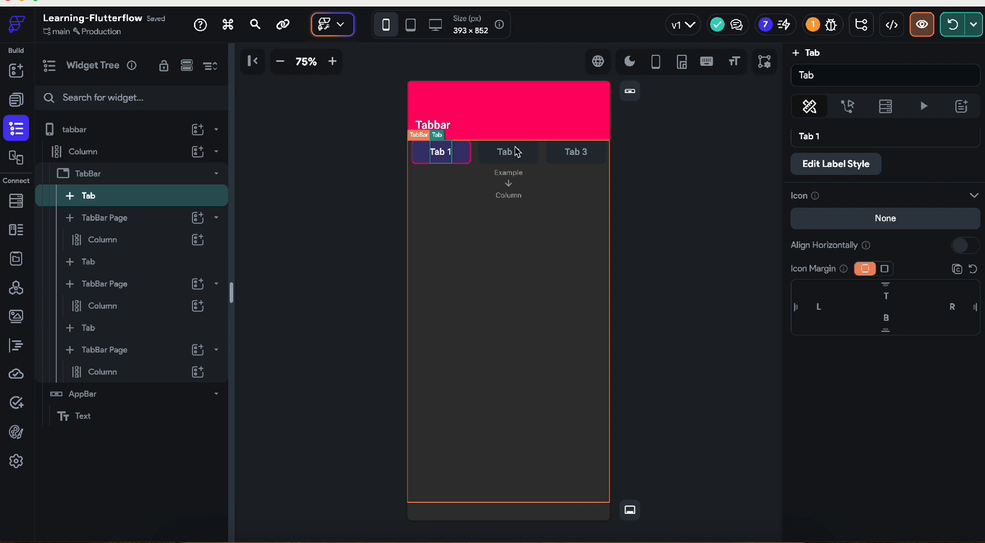
pyautogui.click(590, 153)
pyautogui.click(590, 153)
pyautogui.click(555, 195)
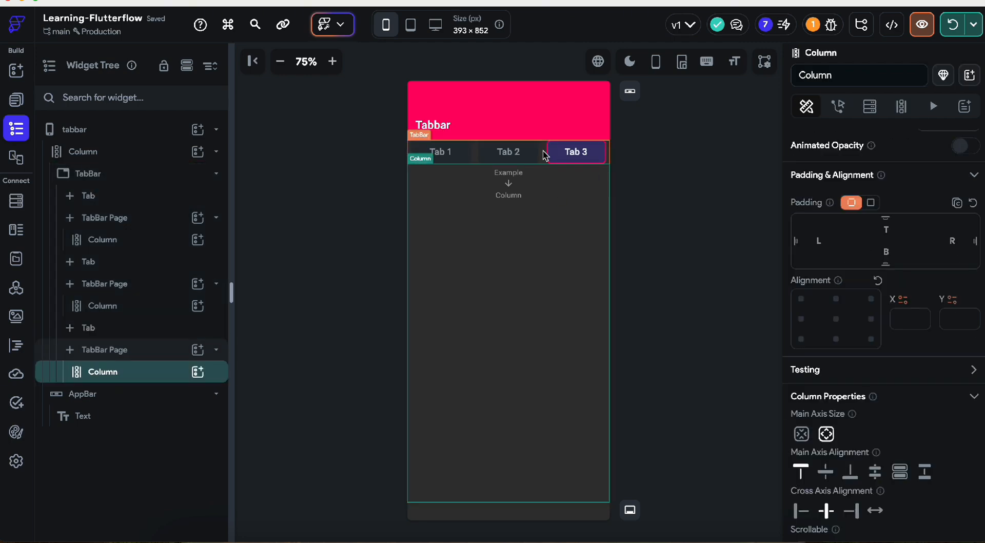
# Step: Change the TabBar's tab bar style to Toggle Button
pyautogui.click(545, 155)
pyautogui.scroll(-10, 910, 413)
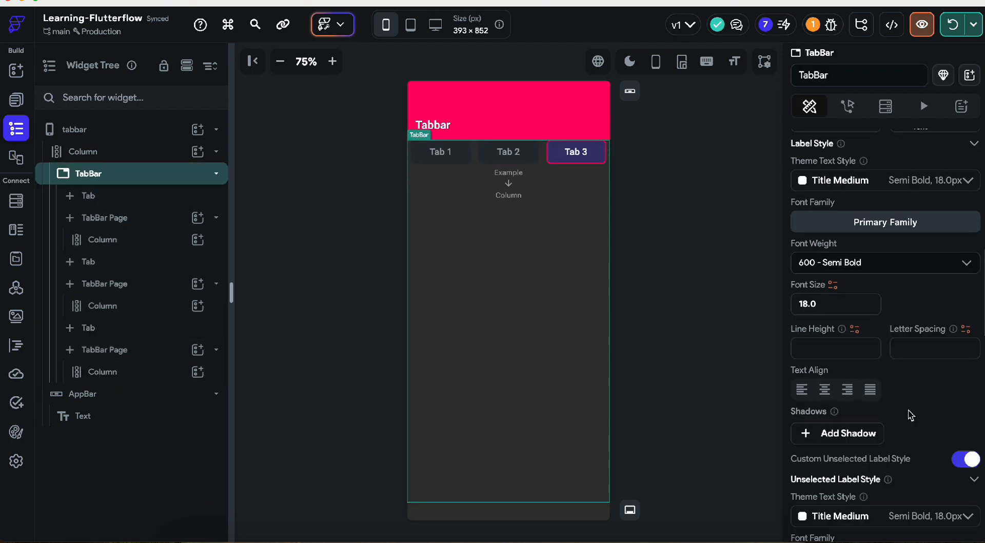
pyautogui.scroll(-9, 909, 414)
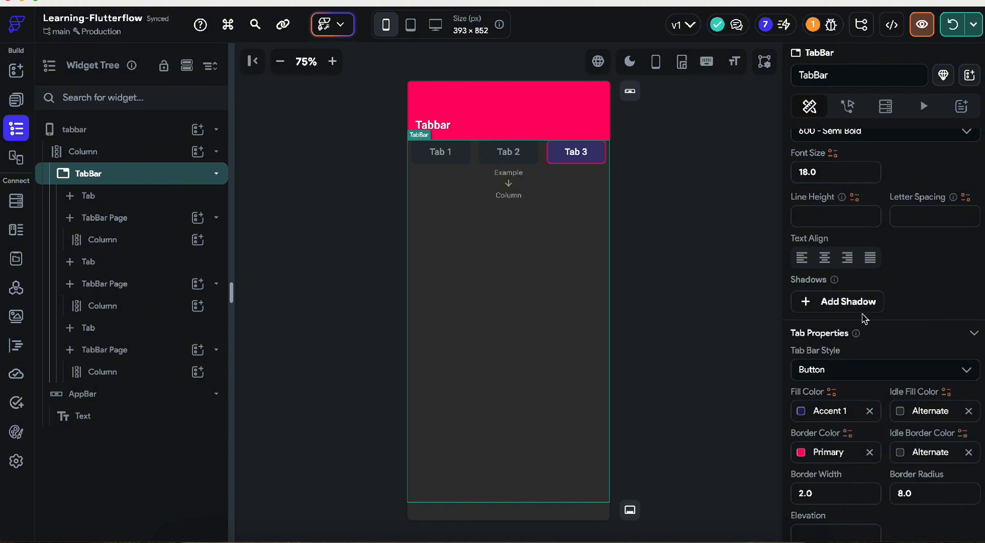
pyautogui.scroll(-2, 865, 319)
pyautogui.click(847, 282)
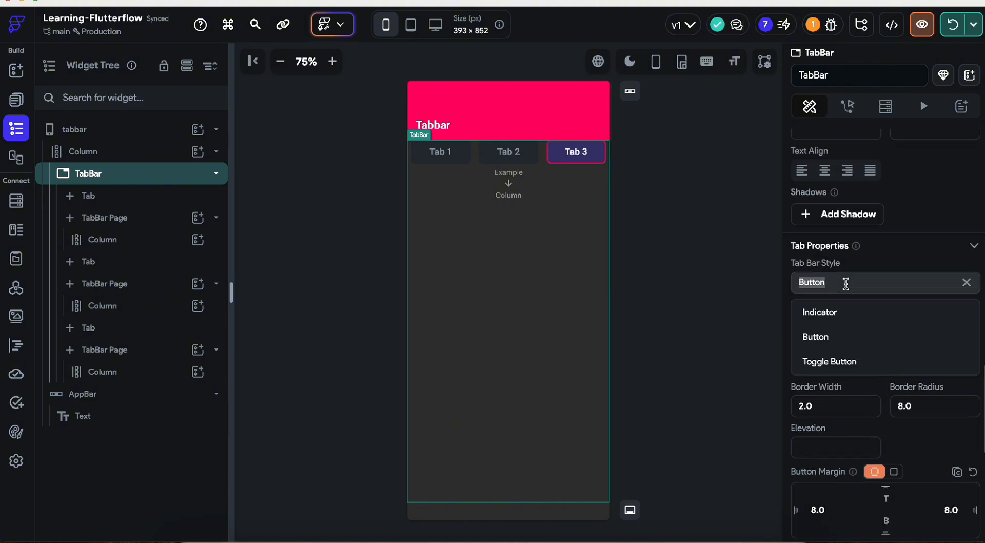
pyautogui.click(839, 362)
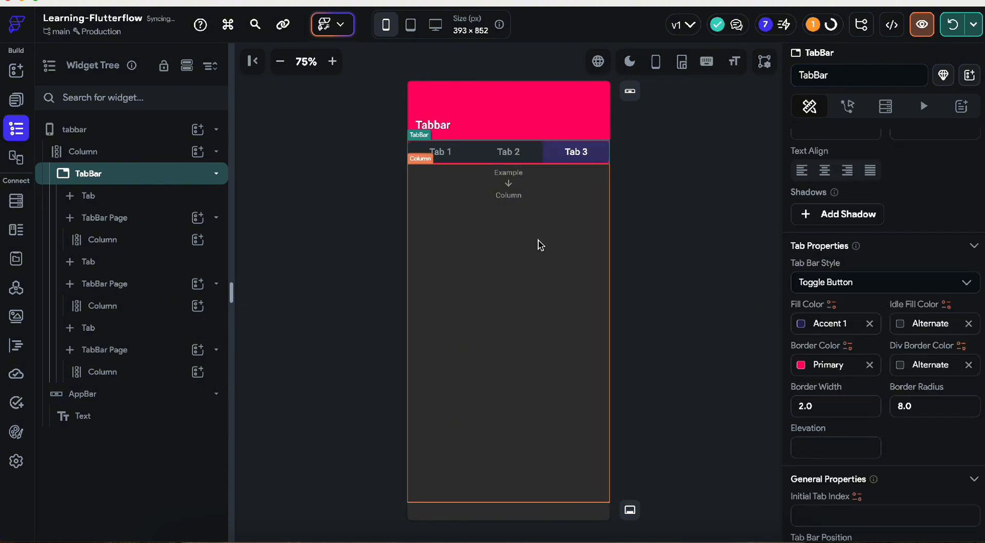
# Step: Apply a uniform padding of 12 around the TabBar and check the tabs on the canvas
pyautogui.scroll(5, 886, 219)
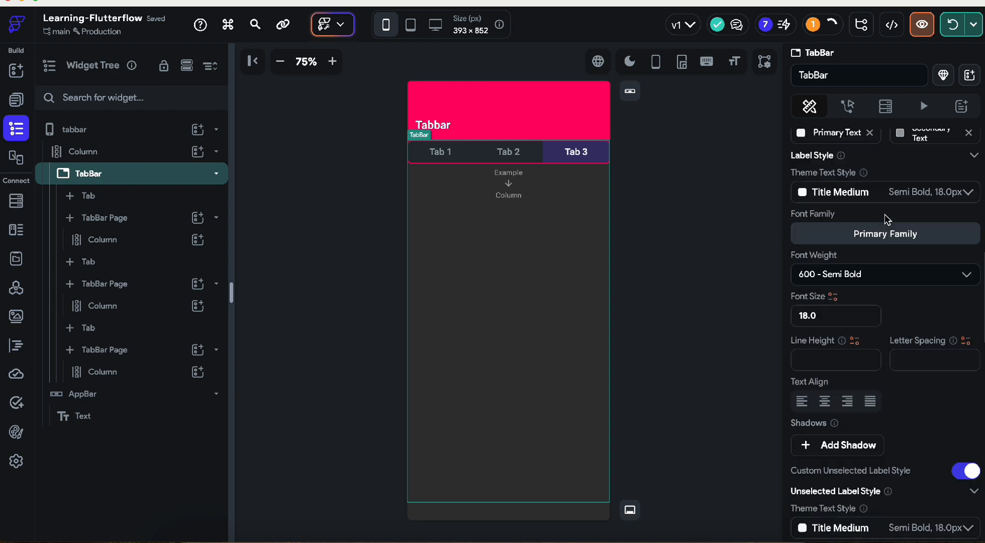
pyautogui.scroll(8, 887, 219)
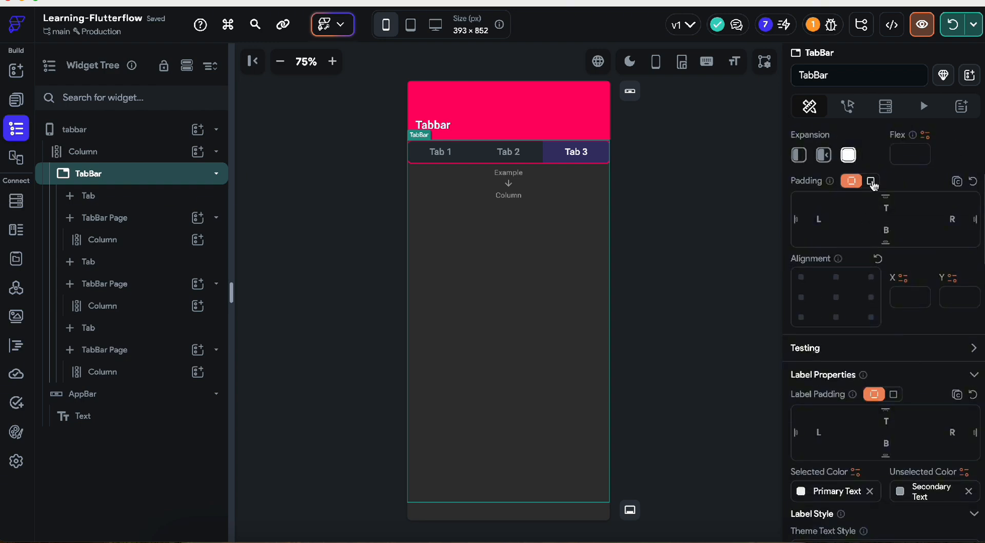
pyautogui.click(871, 181)
pyautogui.click(927, 202)
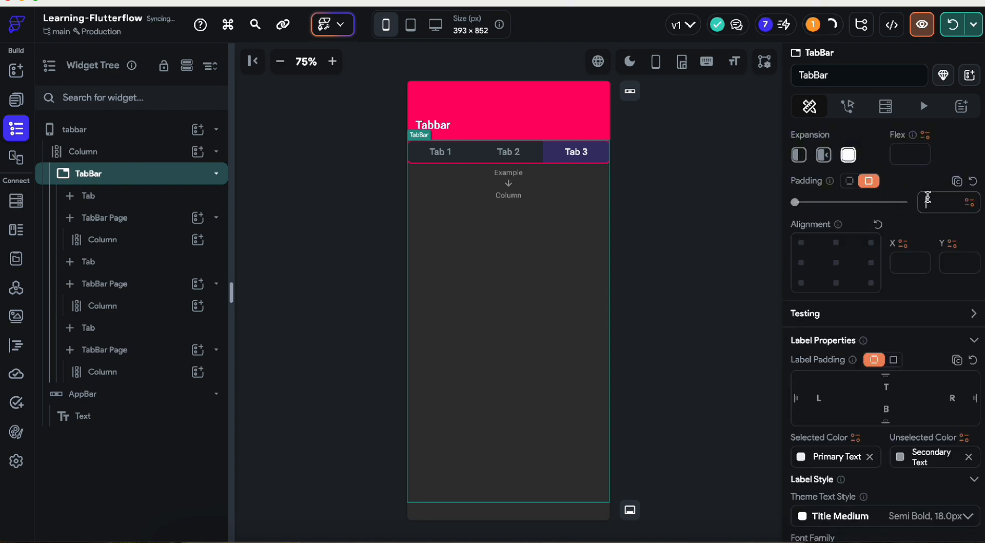
pyautogui.write('12')
pyautogui.click(695, 227)
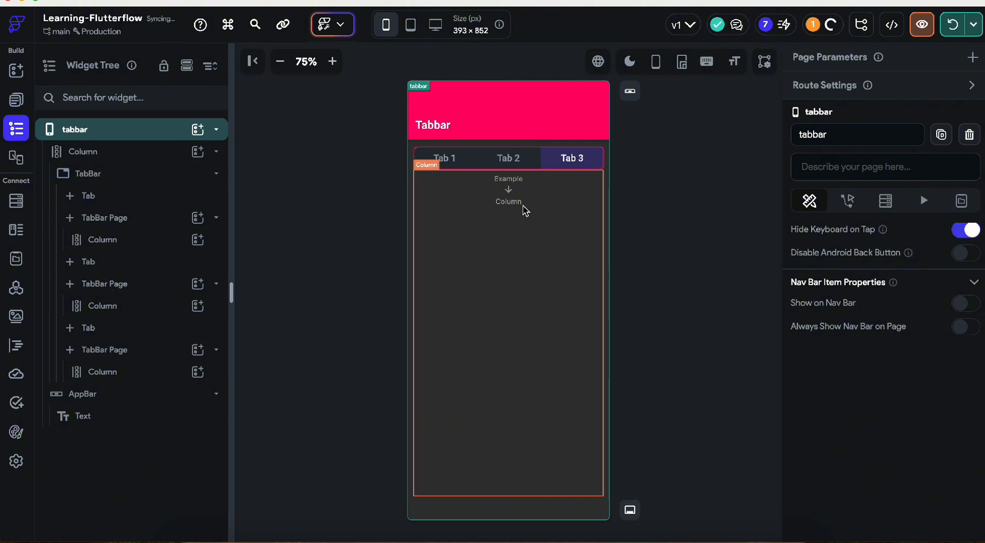
pyautogui.click(446, 164)
pyautogui.click(512, 163)
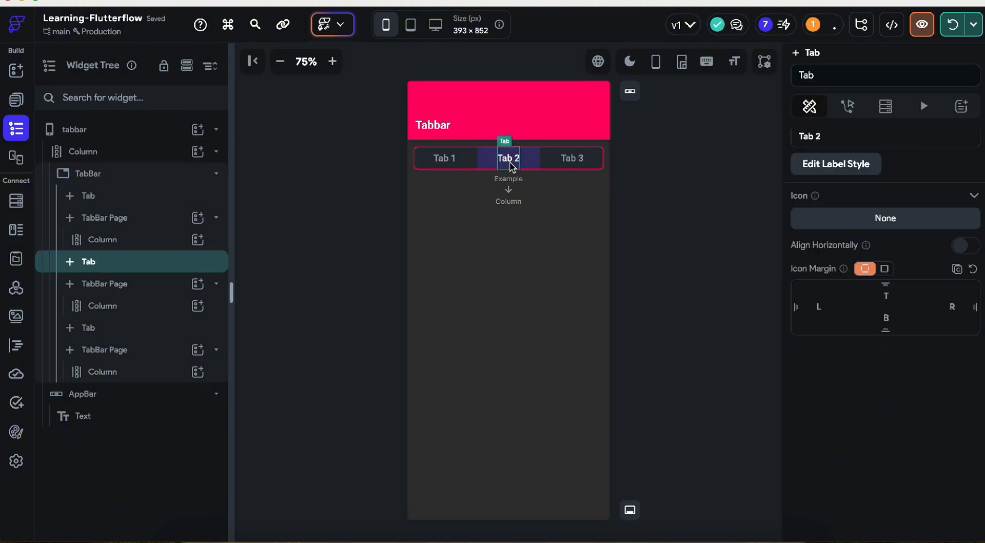
# Step: Switch between the three tabs on the canvas and set the TabBar's selected label color to Primary
pyautogui.click(576, 161)
pyautogui.click(497, 162)
pyautogui.click(462, 164)
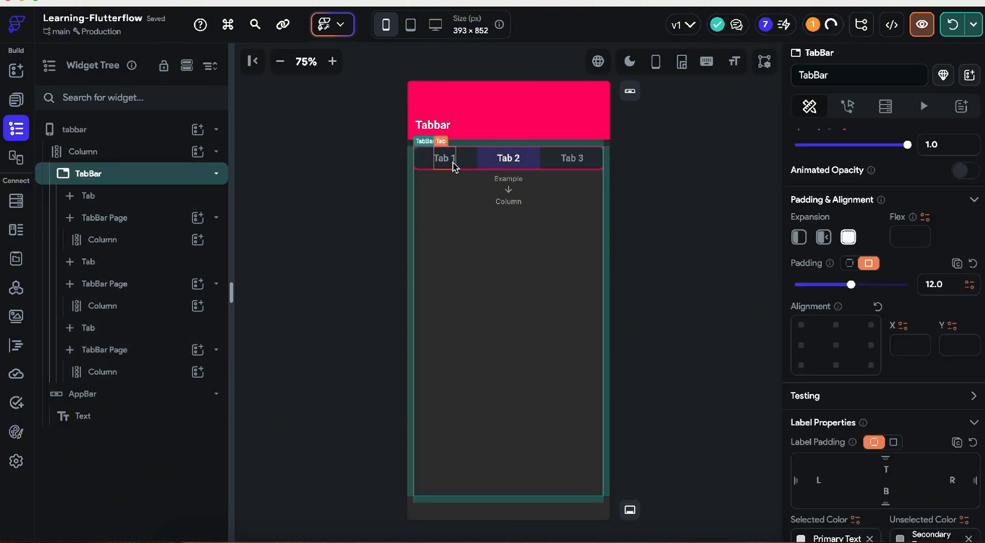
pyautogui.click(453, 164)
pyautogui.click(566, 170)
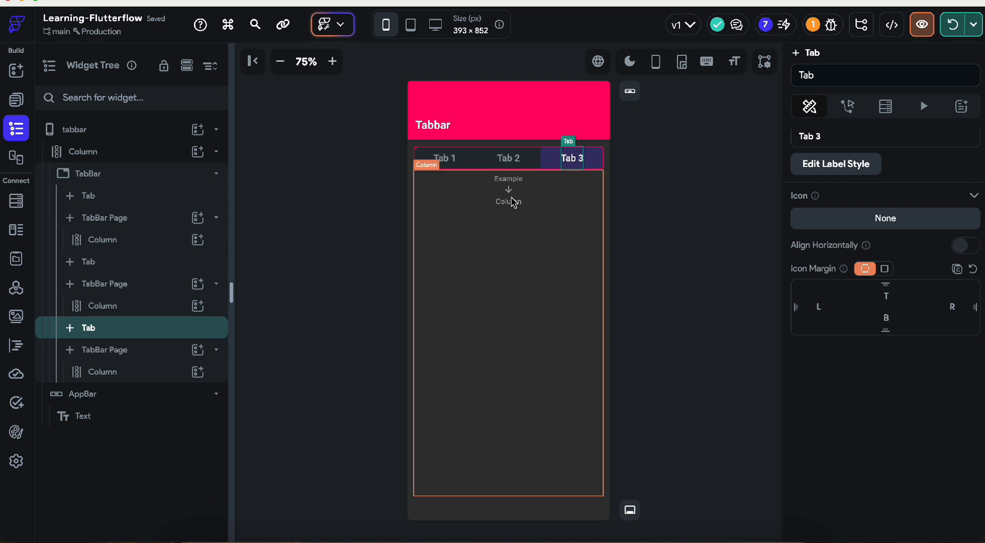
pyautogui.click(416, 173)
pyautogui.scroll(-5, 861, 409)
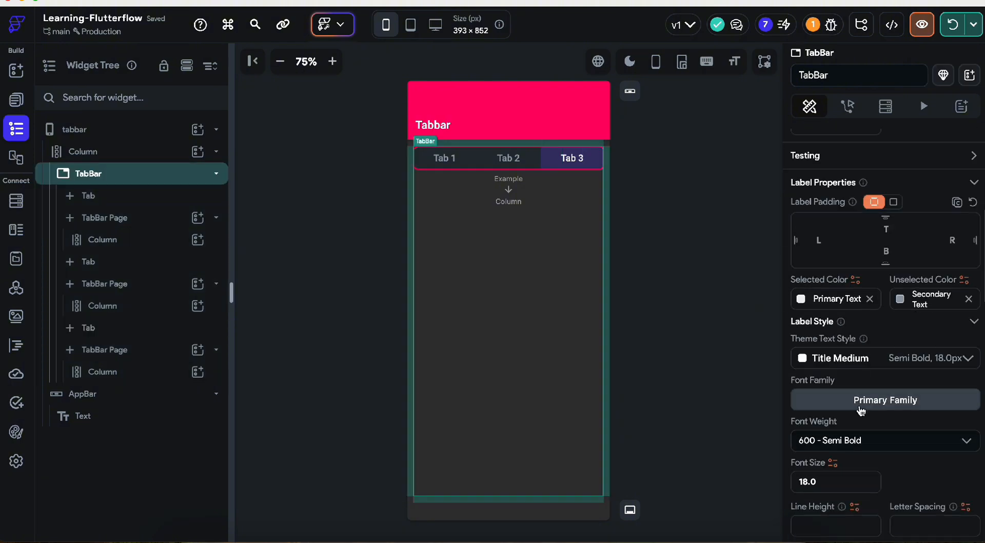
pyautogui.scroll(-1, 861, 313)
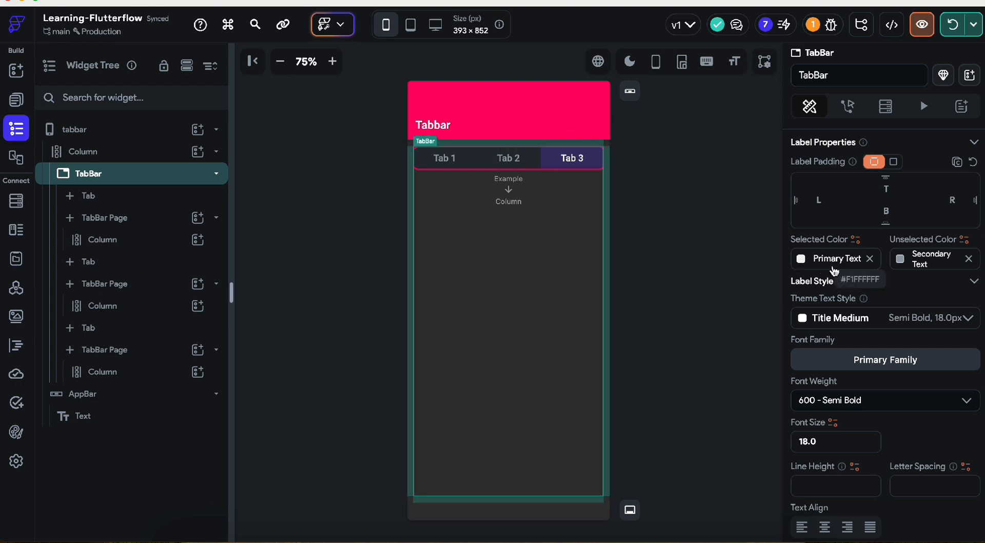
pyautogui.click(802, 260)
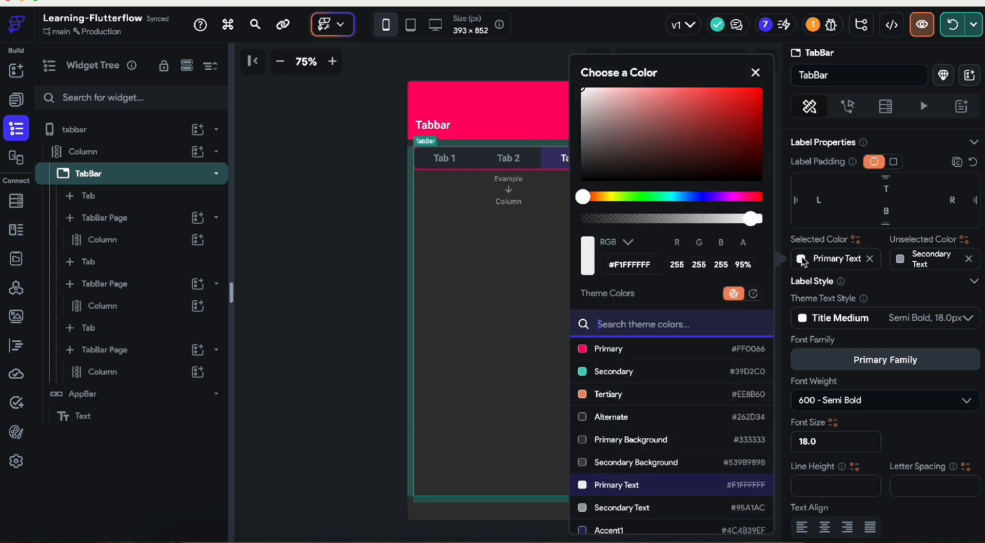
pyautogui.click(628, 350)
pyautogui.click(386, 299)
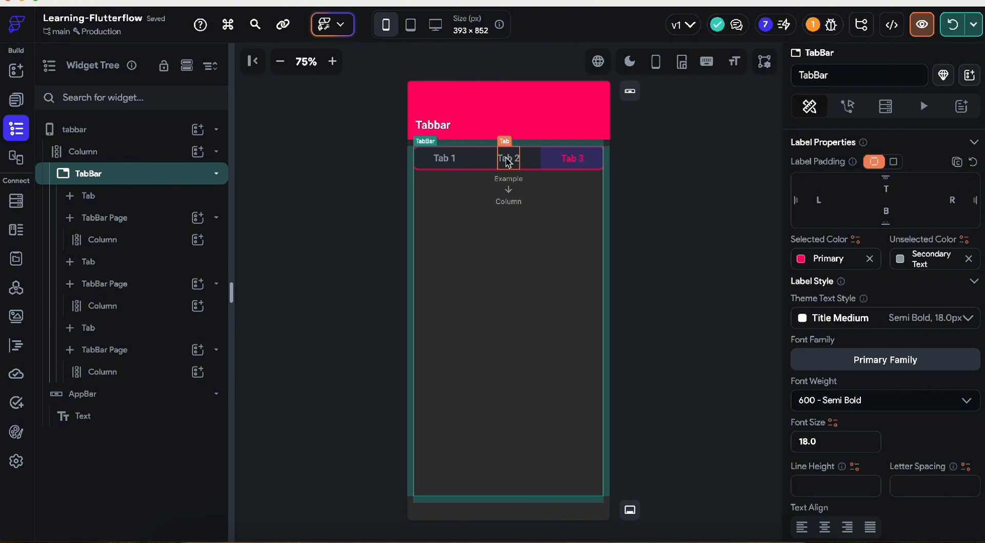
# Step: Set the TabBar's fill color to Primary Text and check it on all three tabs on the canvas
pyautogui.scroll(-6, 921, 264)
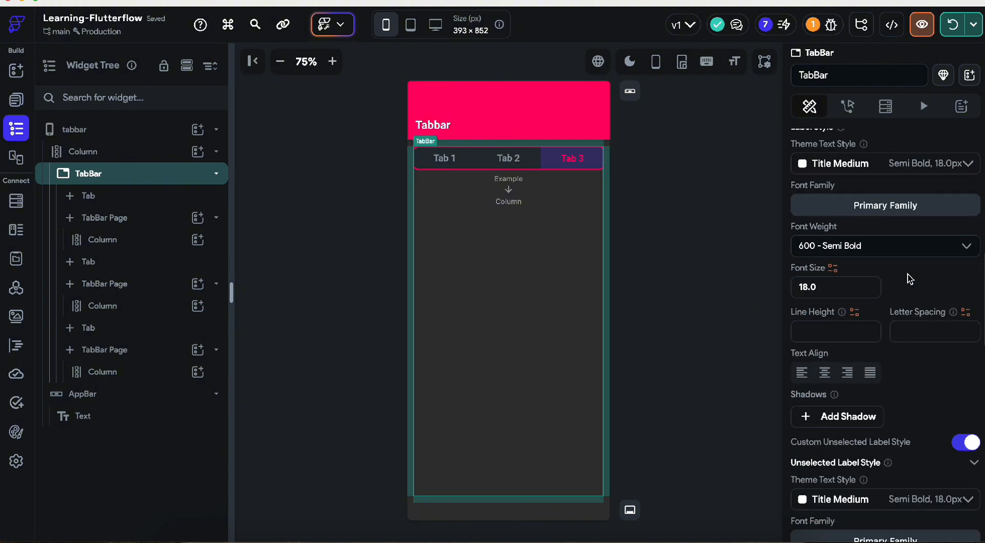
pyautogui.scroll(-6, 909, 277)
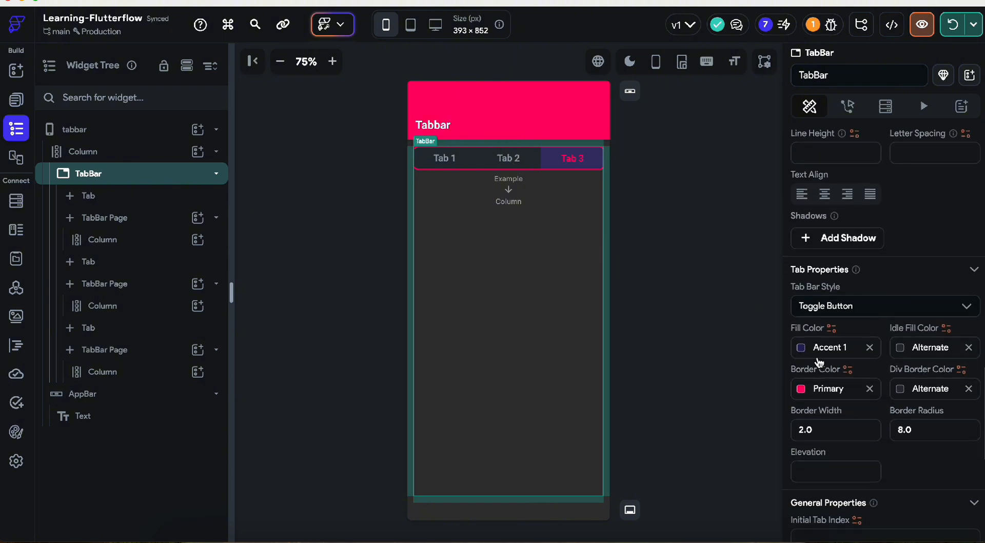
pyautogui.click(800, 348)
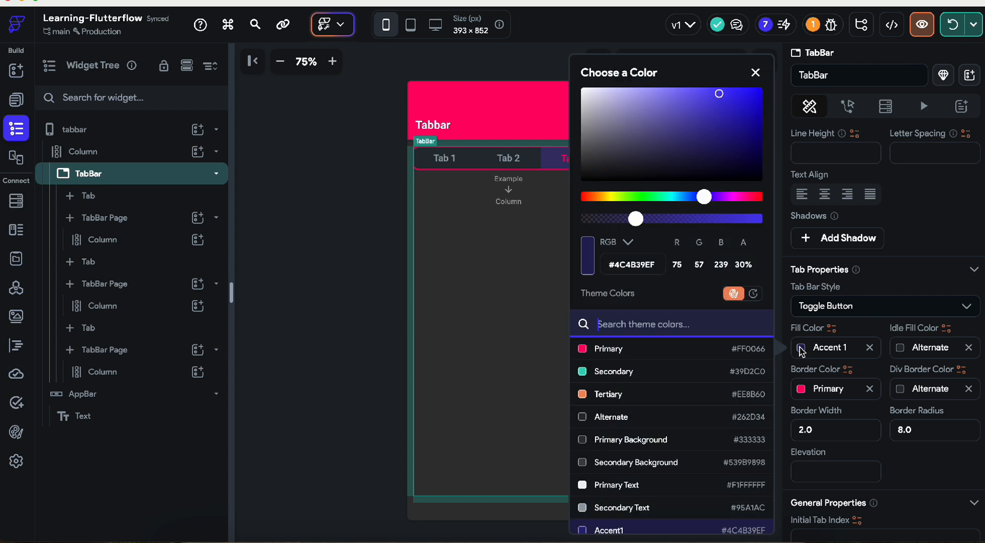
pyautogui.click(615, 486)
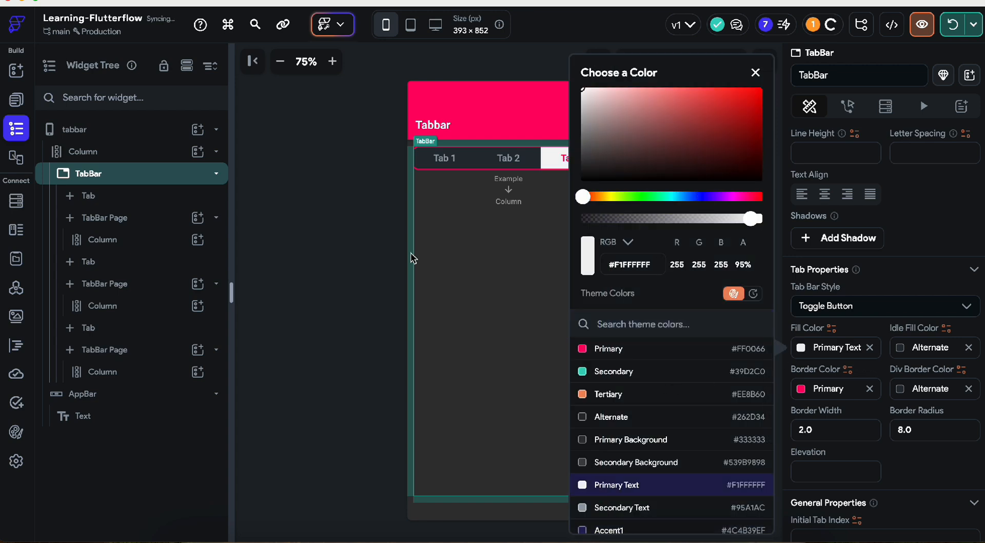
pyautogui.click(349, 228)
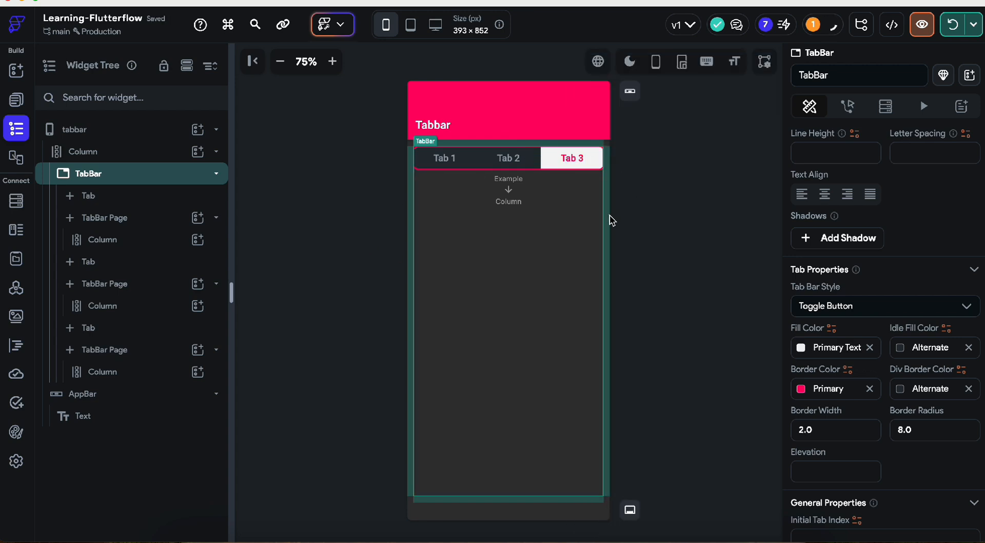
pyautogui.click(509, 160)
pyautogui.click(462, 160)
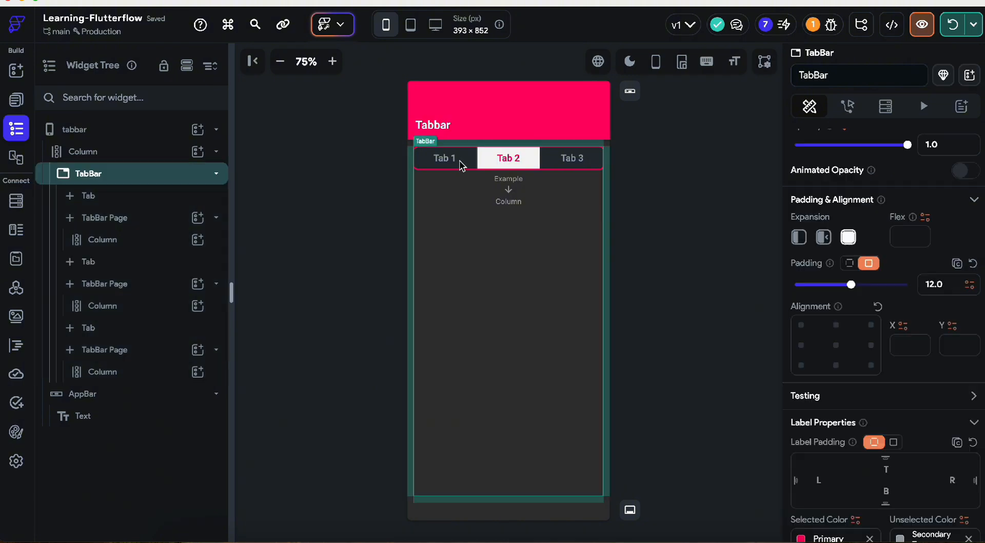
pyautogui.click(445, 161)
pyautogui.click(509, 158)
pyautogui.click(571, 157)
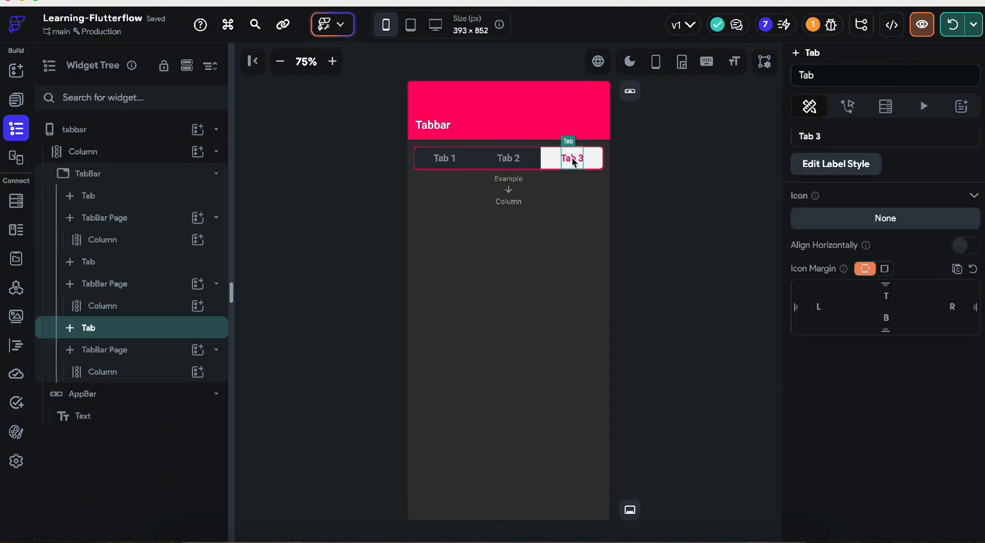
pyautogui.click(560, 217)
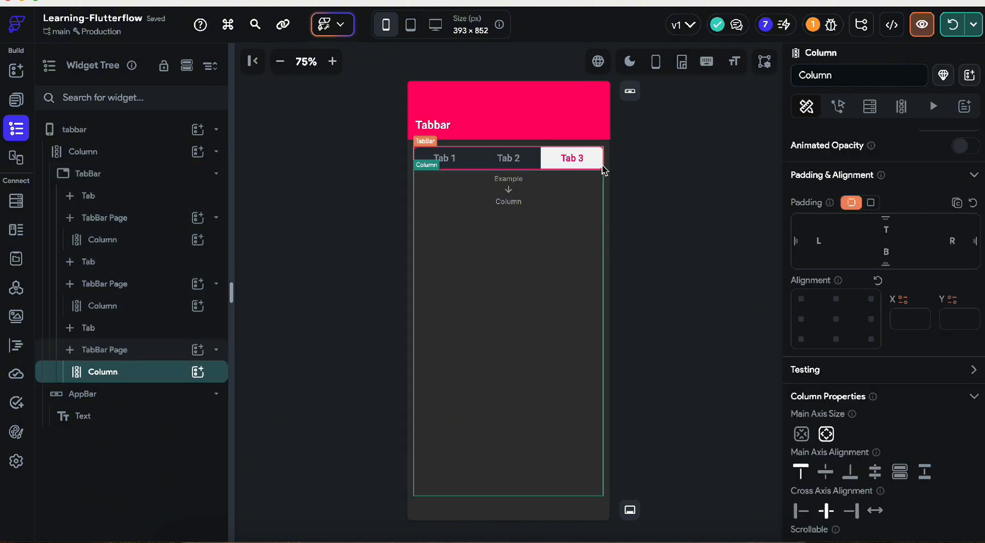
# Step: Set the TabBar's unselected label font weight to 300 - Light and check it by selecting Tab 2 and Tab 3
pyautogui.click(604, 171)
pyautogui.scroll(-5, 924, 403)
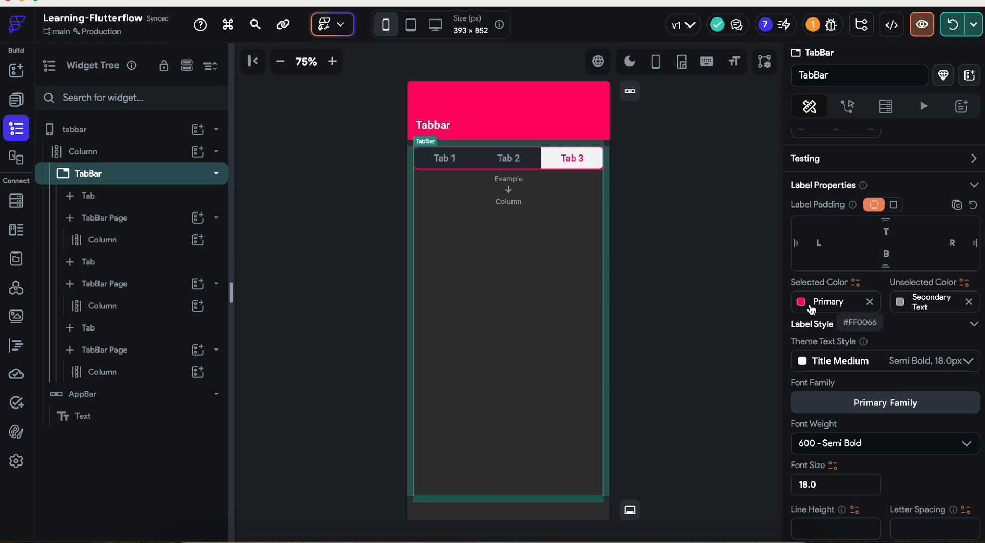
pyautogui.scroll(-4, 821, 318)
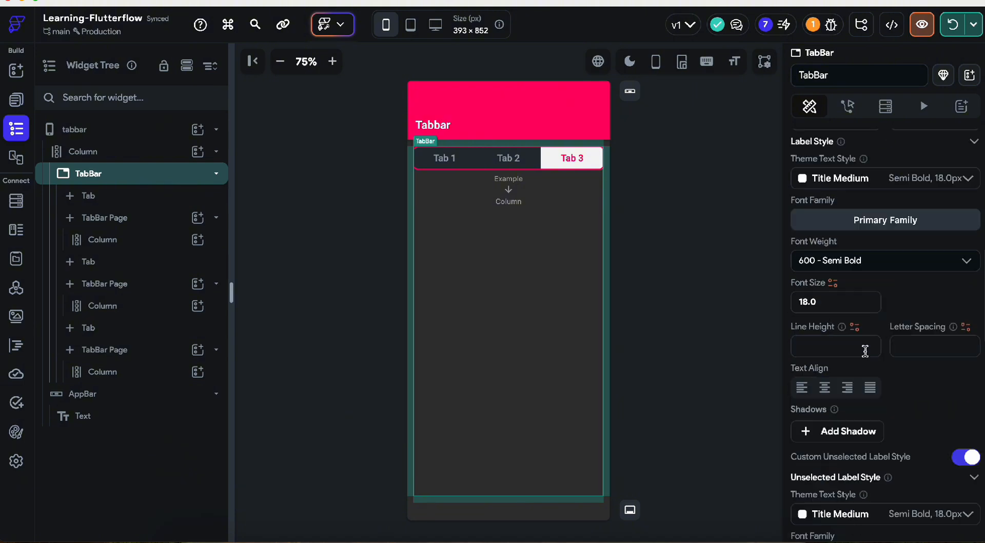
pyautogui.scroll(-1, 865, 351)
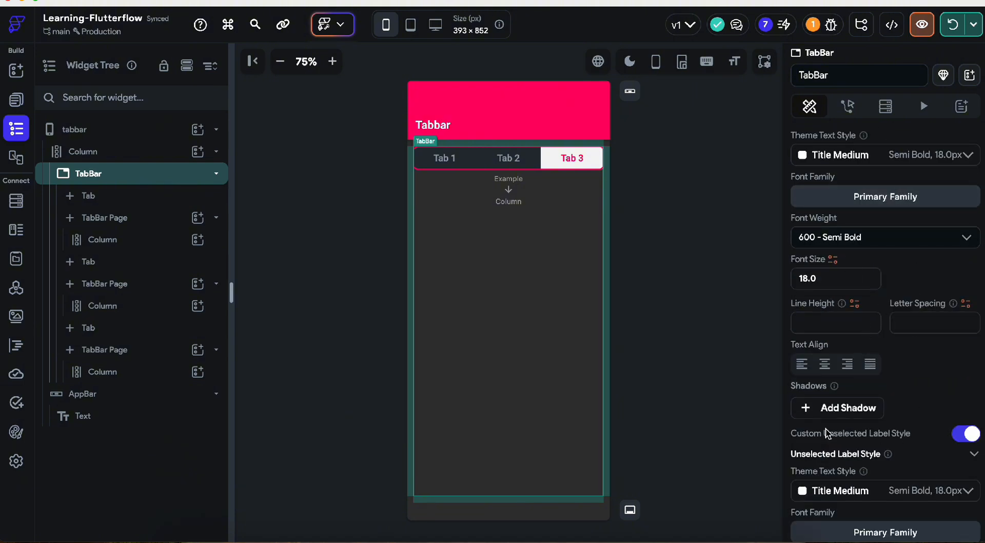
pyautogui.scroll(-3, 798, 313)
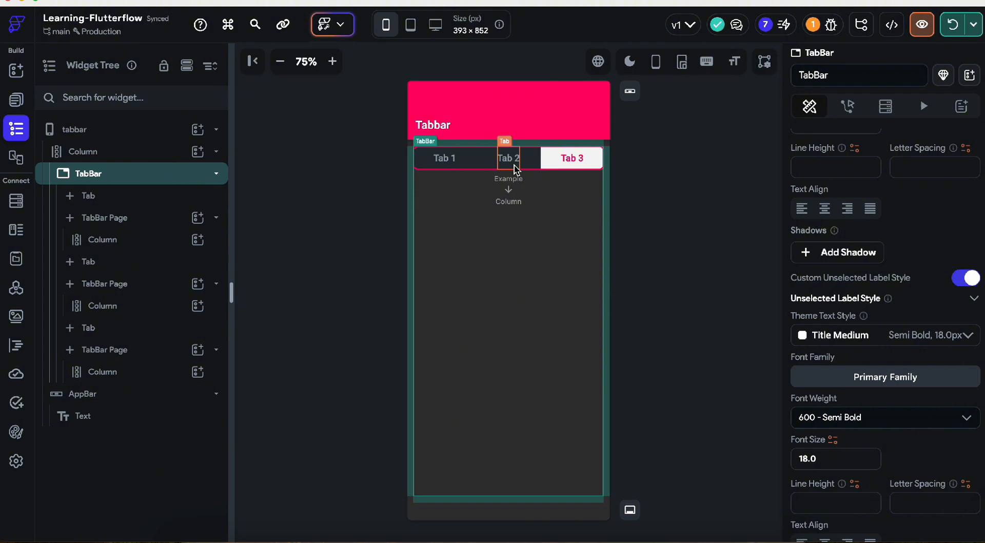
pyautogui.click(846, 414)
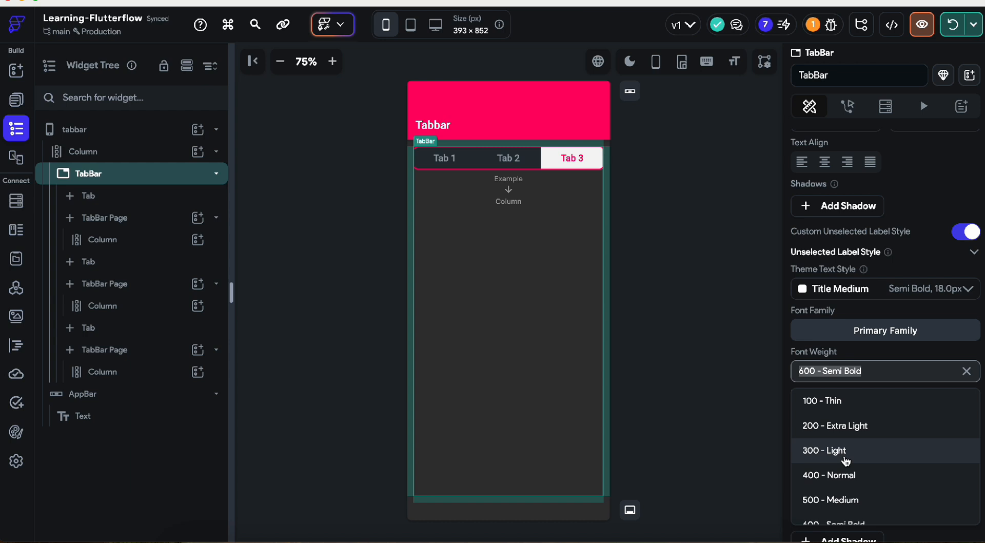
pyautogui.click(846, 452)
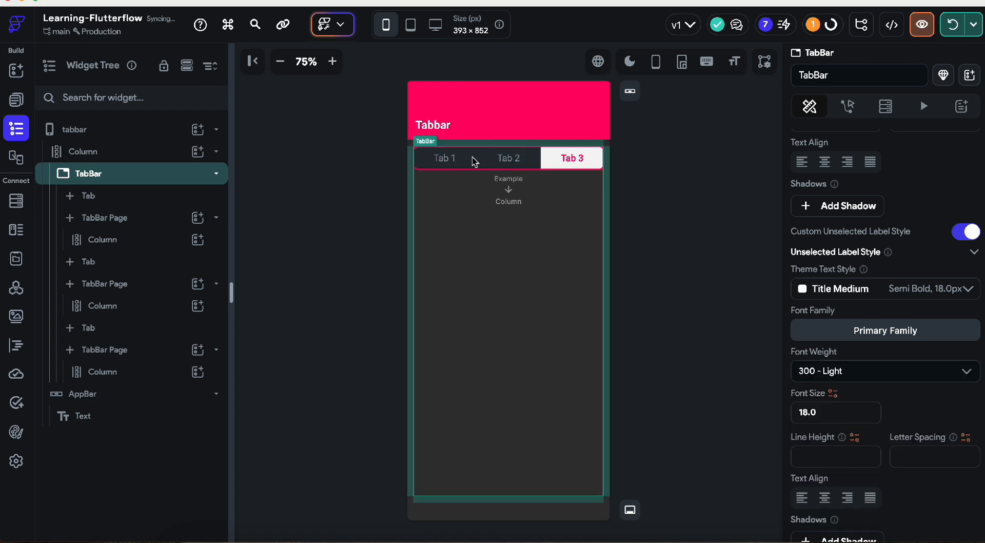
pyautogui.click(516, 164)
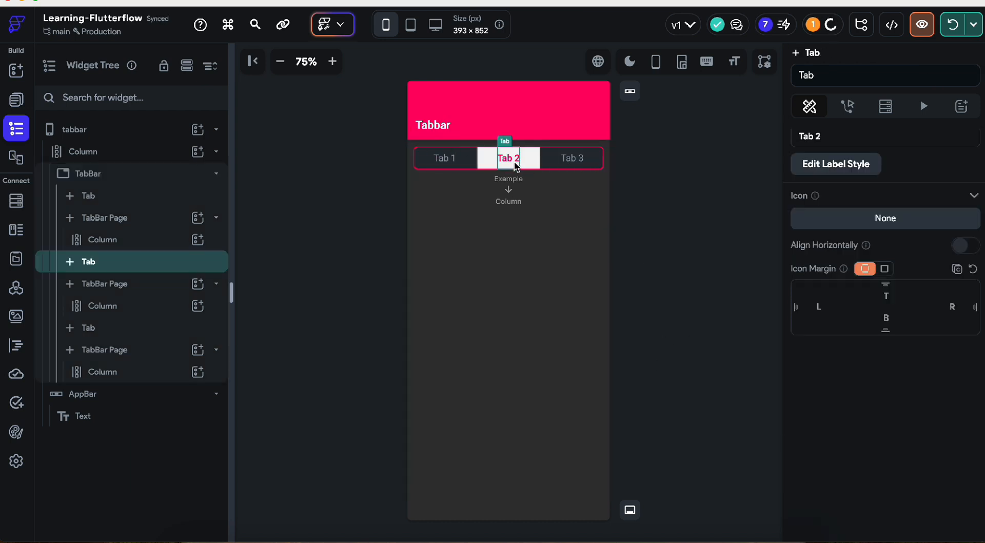
pyautogui.click(581, 168)
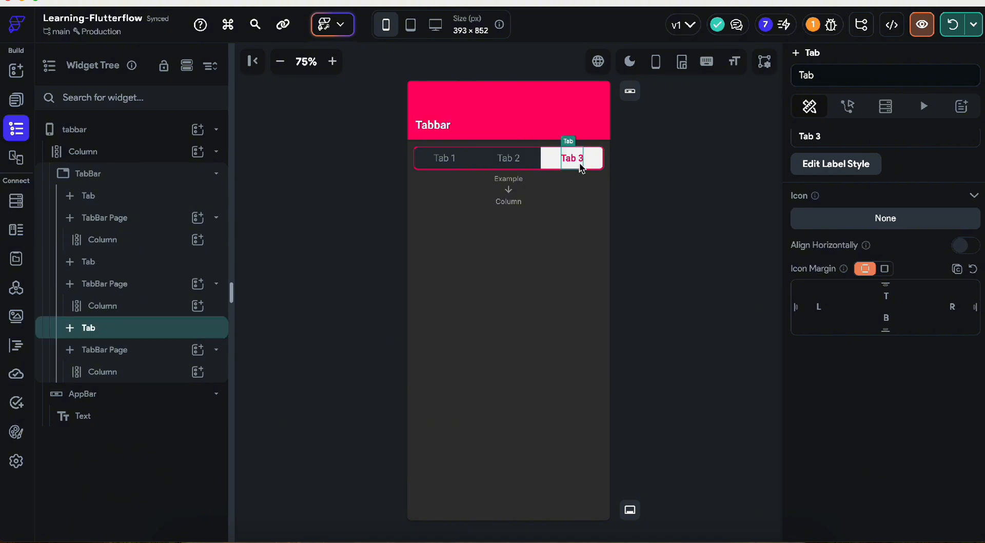
# Step: Try left text alignment for the TabBar's unselected label style and settle on center alignment
pyautogui.click(606, 172)
pyautogui.scroll(-10, 872, 435)
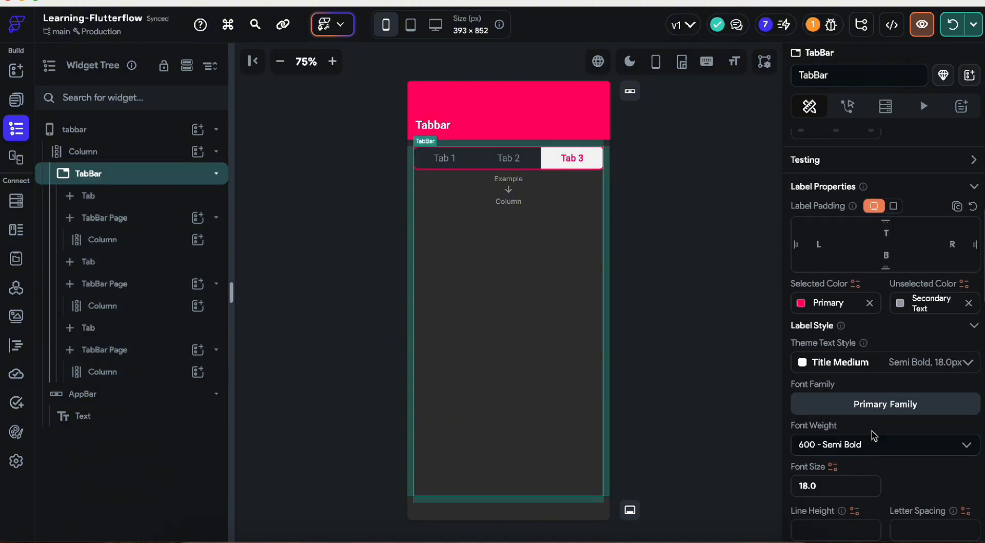
pyautogui.scroll(-6, 874, 435)
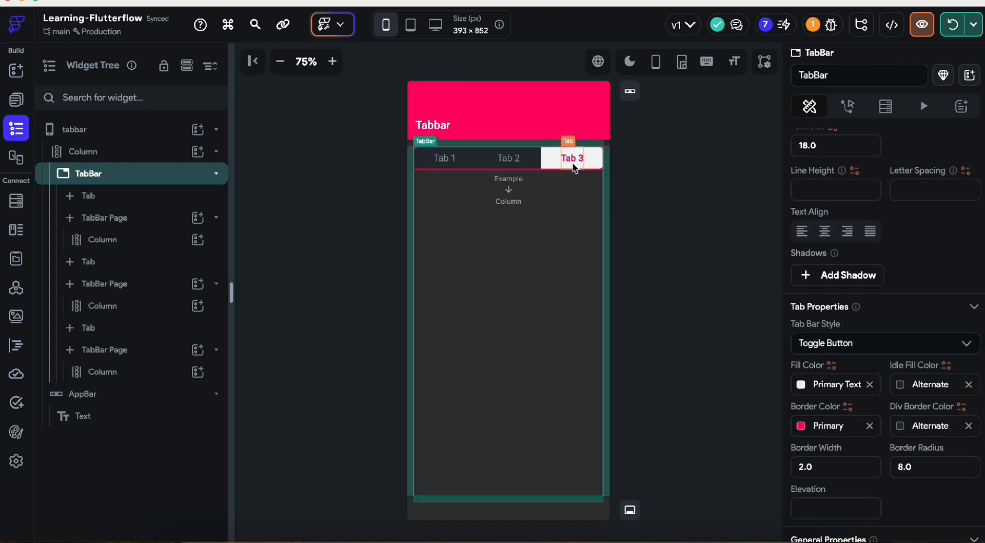
pyautogui.click(803, 232)
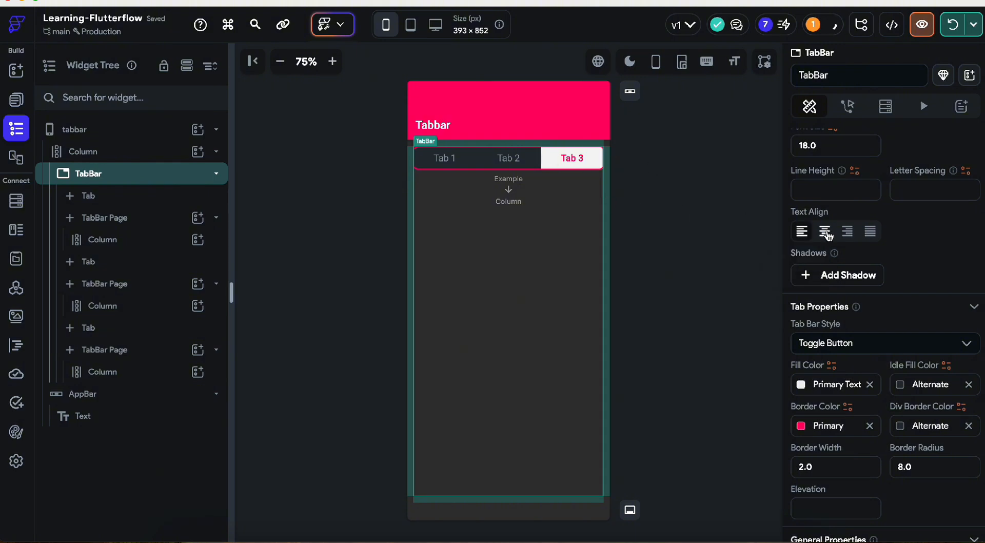
pyautogui.click(825, 232)
# Step: Replace Tab 3's label text with a long sentence stating a full name to test the label's fit
pyautogui.click(576, 163)
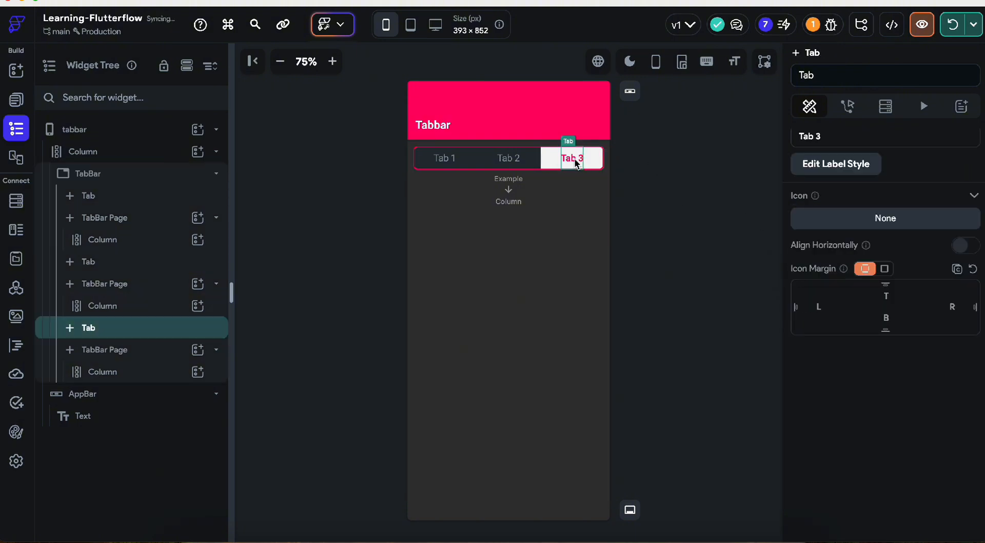
pyautogui.click(913, 200)
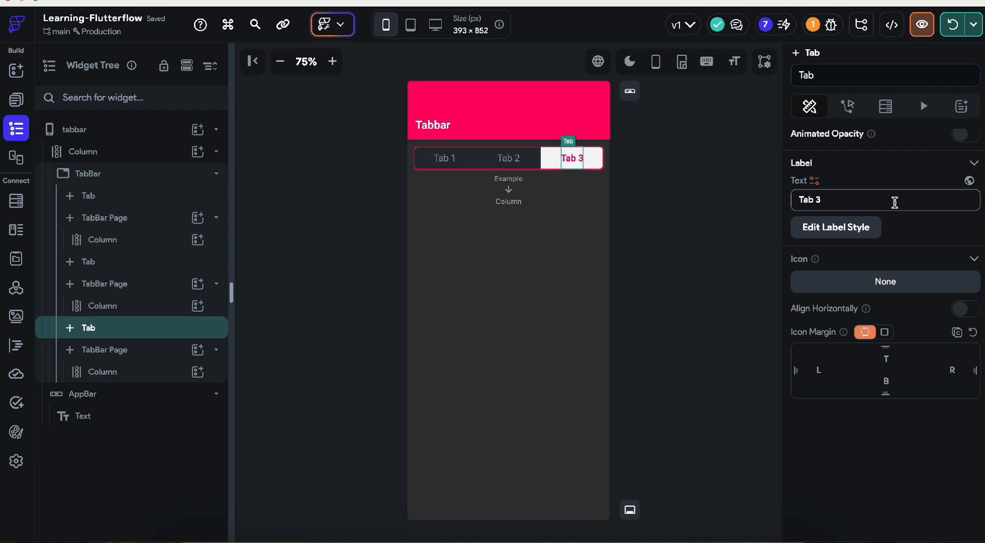
pyautogui.press('BackSpace')
pyautogui.press('BackSpace')
pyautogui.press('BackSpace')
pyautogui.press('BackSpace')
pyautogui.write('y')
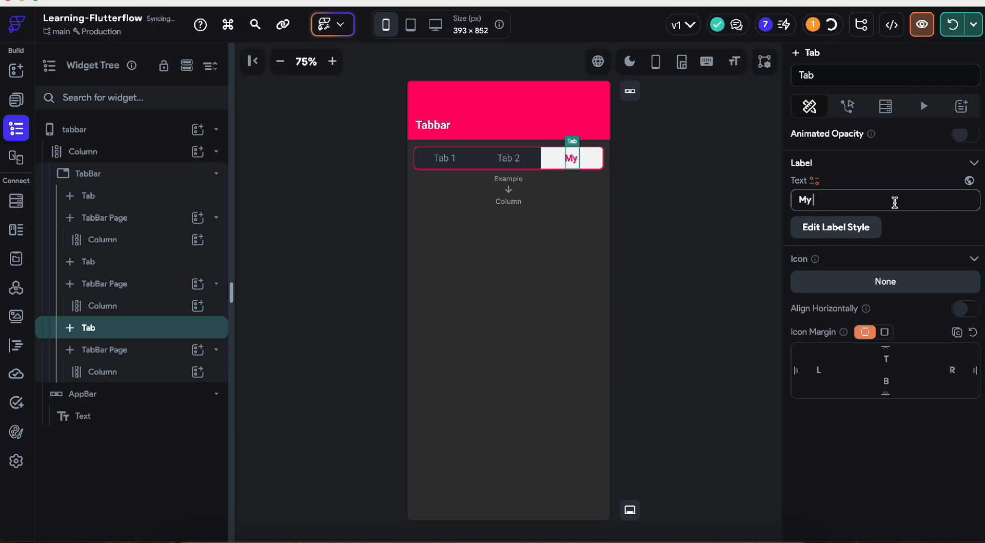
pyautogui.write(' name is muhammad rammeez')
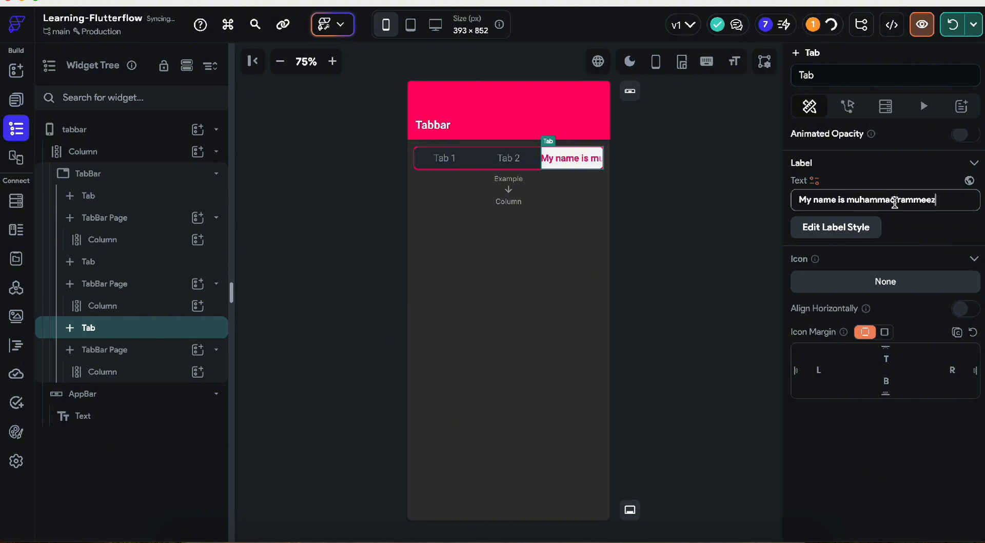
pyautogui.click(914, 200)
pyautogui.press('BackSpace')
pyautogui.click(566, 163)
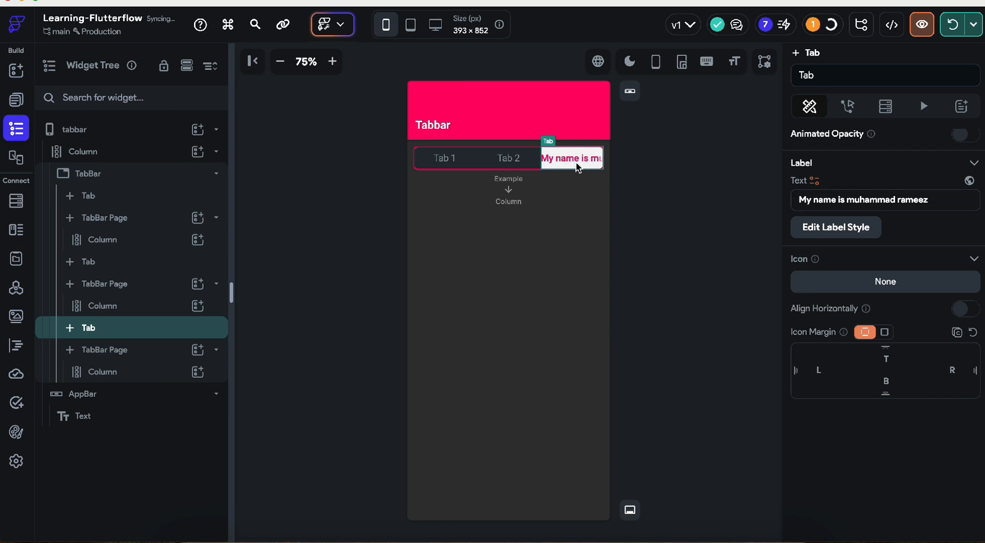
pyautogui.scroll(-1, 878, 315)
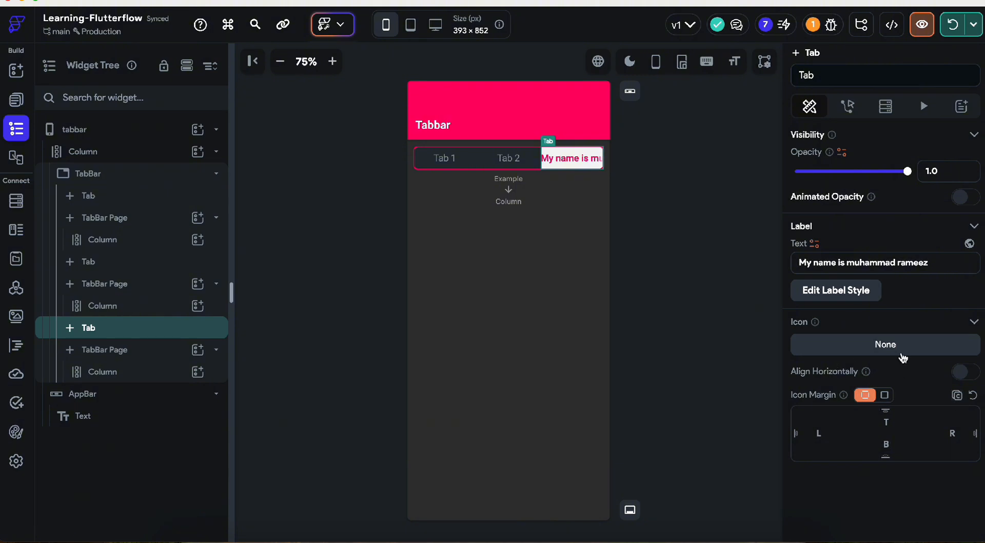
# Step: Restore the third tab's label text to "Tab 3" and deselect the tab
pyautogui.click(511, 159)
pyautogui.click(558, 159)
pyautogui.click(497, 166)
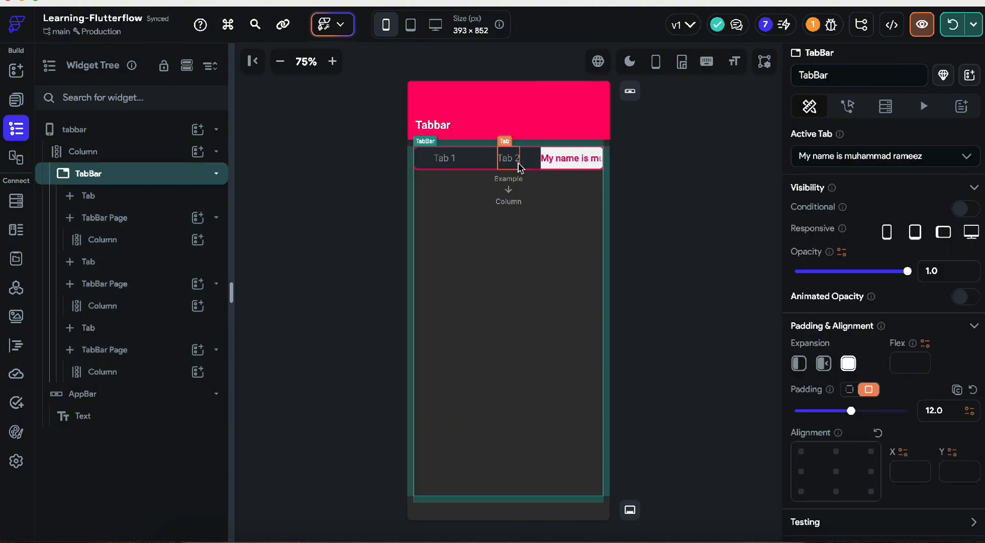
pyautogui.click(582, 161)
pyautogui.click(935, 267)
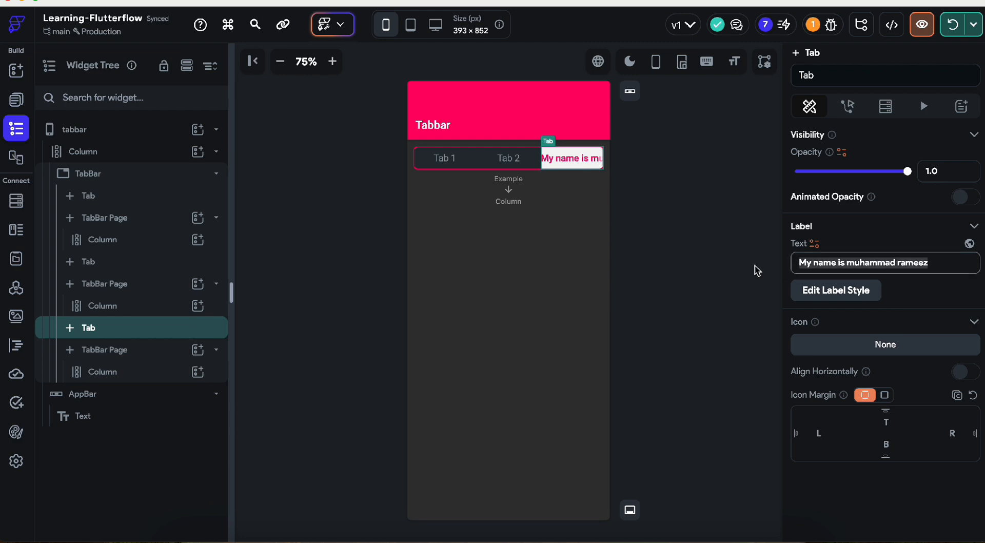
pyautogui.write('Tab 3')
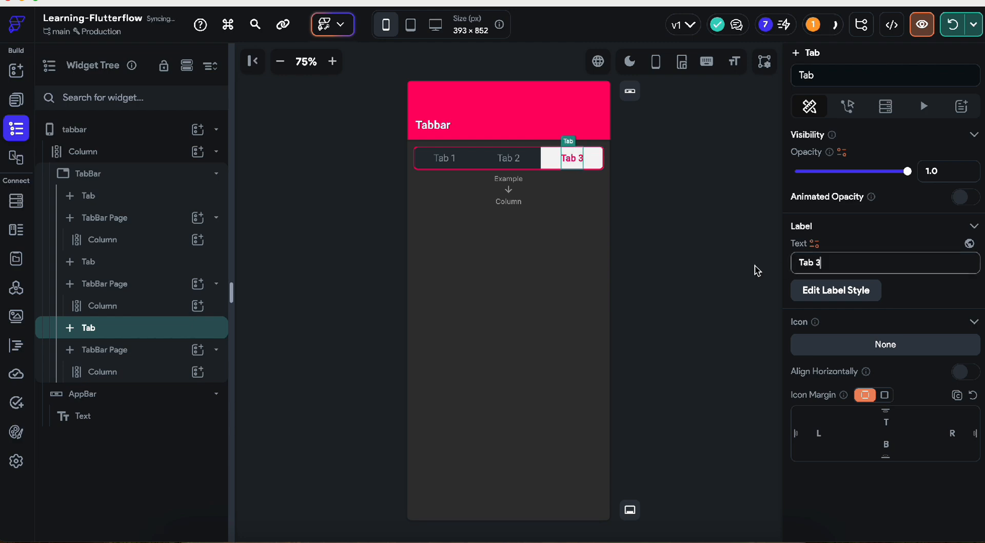
pyautogui.click(686, 358)
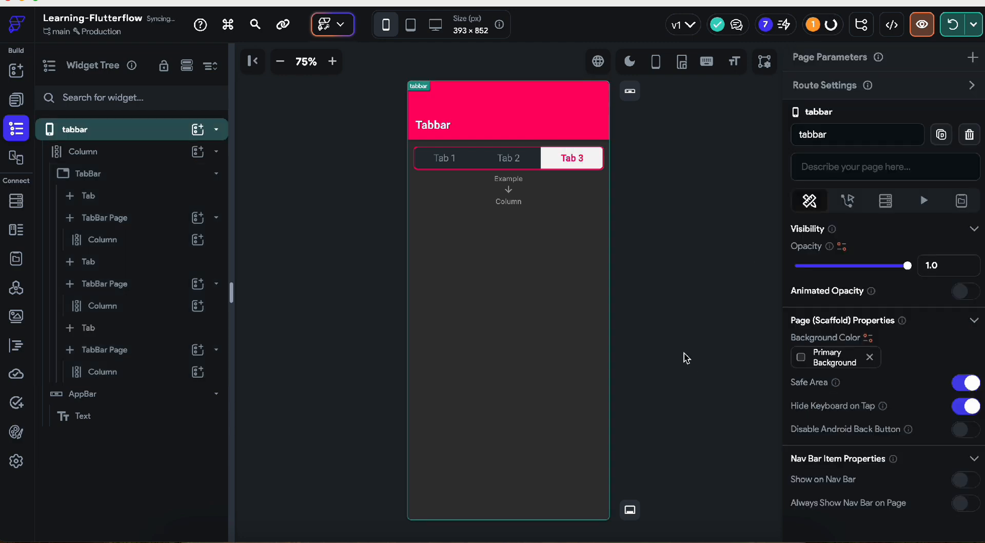
# Step: Set the divider border color of the TabBar's toggle buttons to the theme color Secondary
pyautogui.click(603, 174)
pyautogui.scroll(-15, 877, 395)
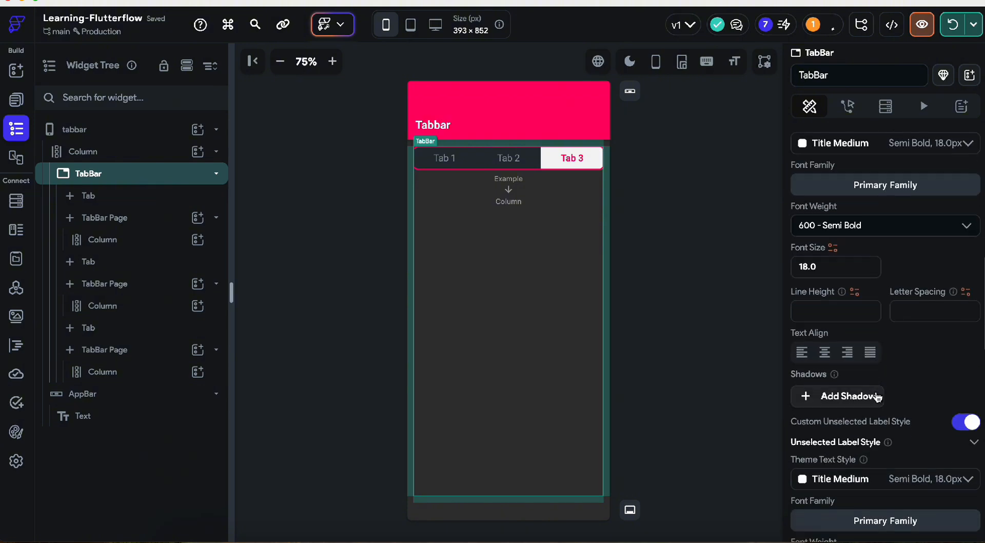
pyautogui.scroll(-1, 876, 392)
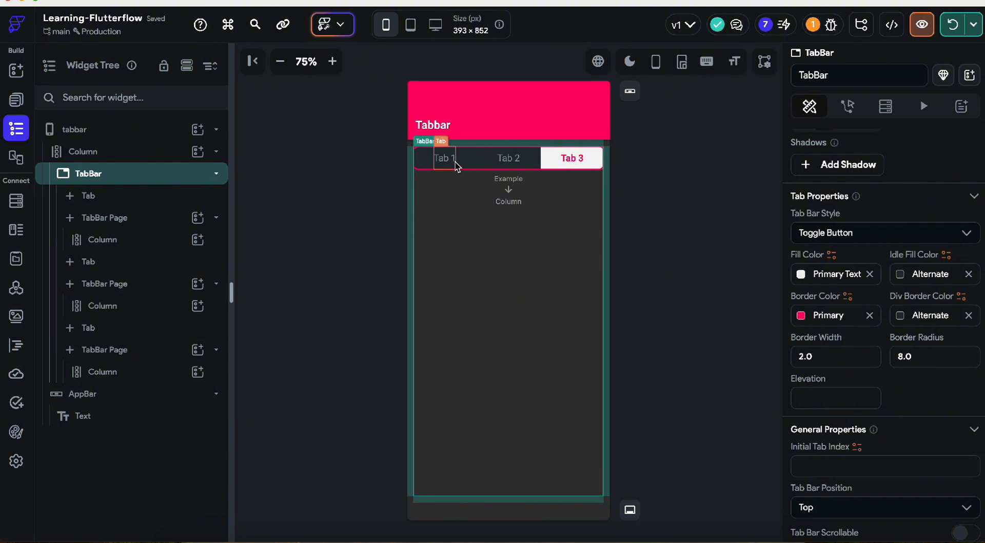
pyautogui.scroll(-2, 891, 364)
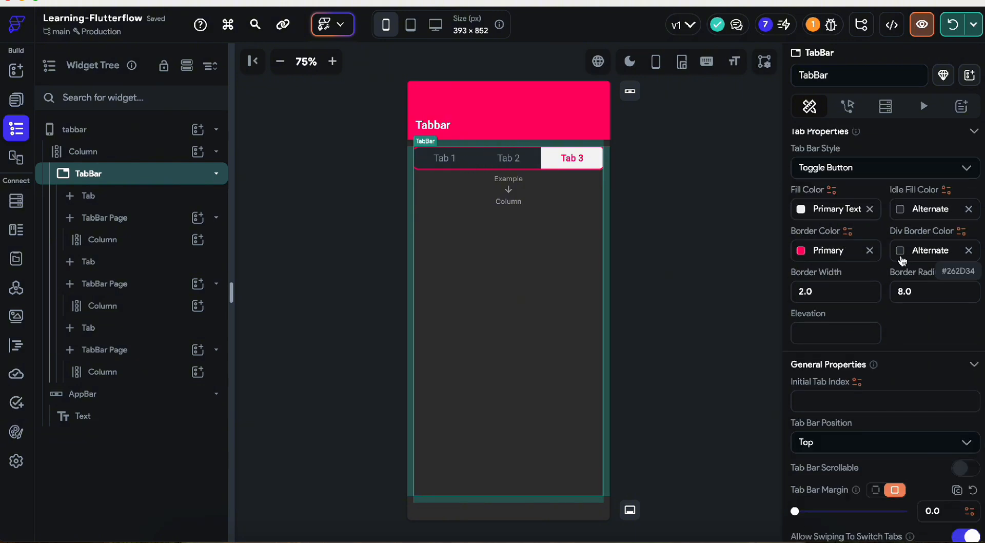
pyautogui.click(660, 271)
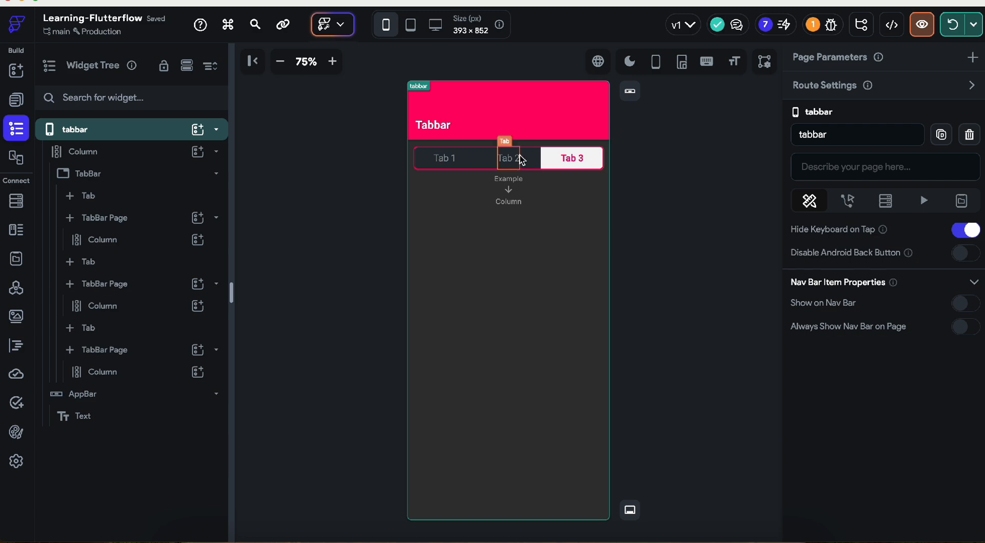
pyautogui.click(564, 166)
pyautogui.click(547, 167)
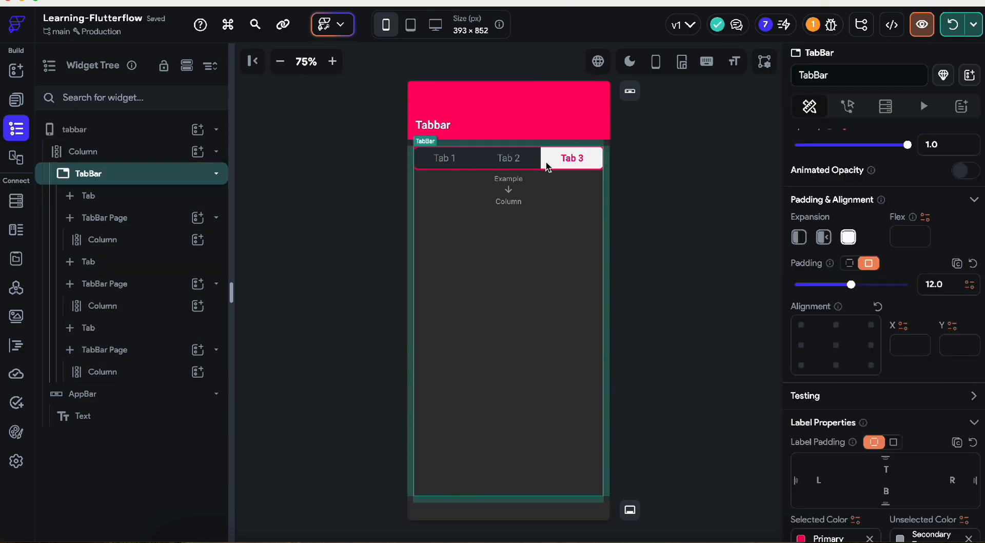
pyautogui.scroll(-10, 923, 385)
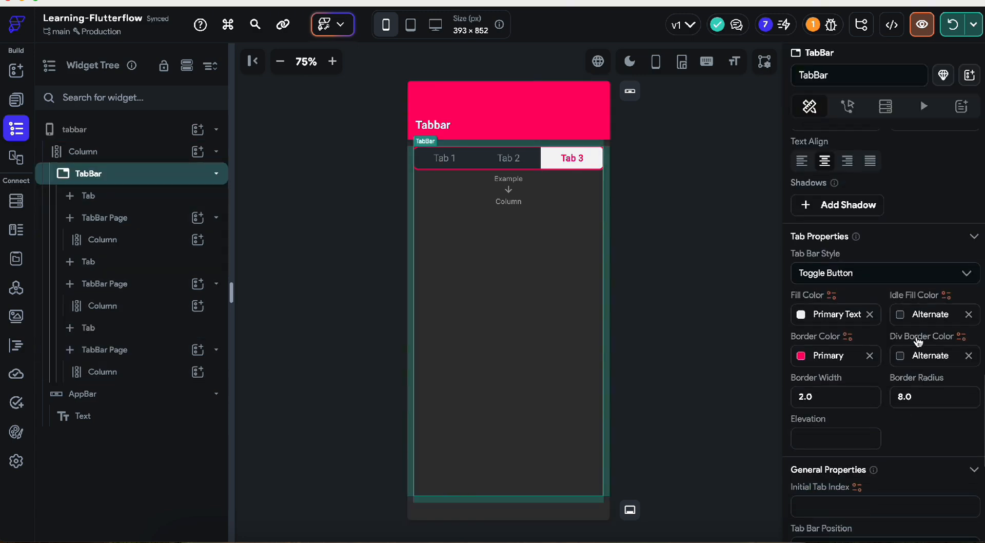
pyautogui.scroll(-3, 918, 342)
pyautogui.click(901, 269)
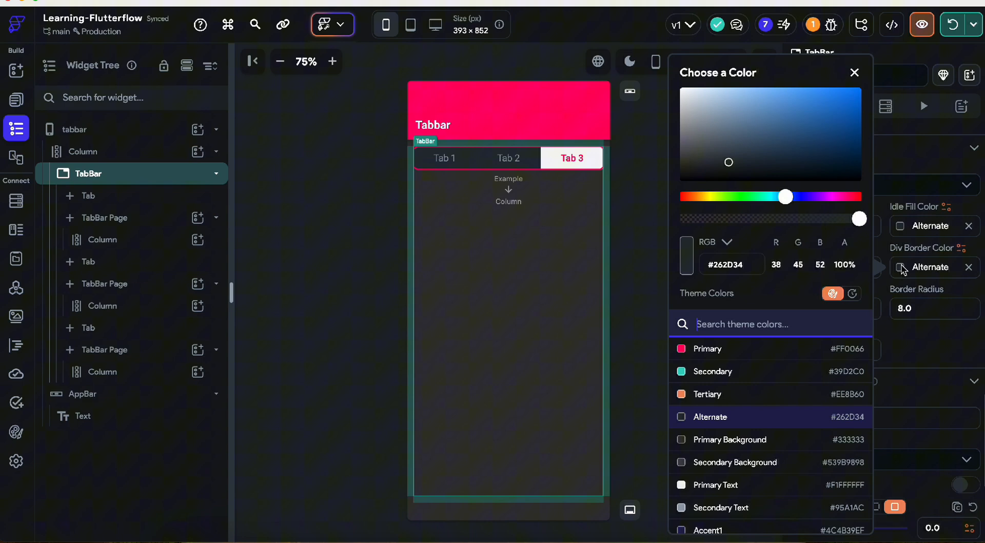
pyautogui.click(698, 373)
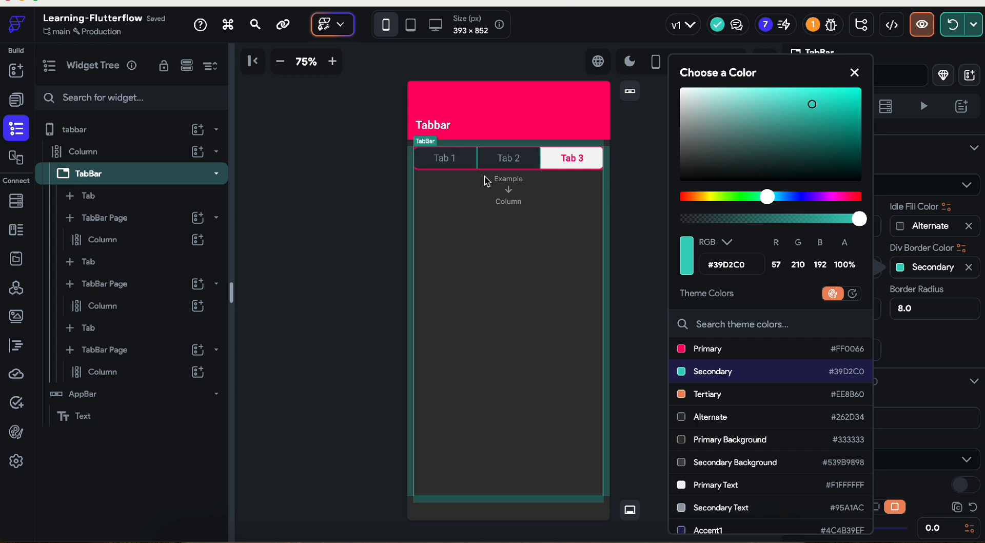
pyautogui.click(920, 343)
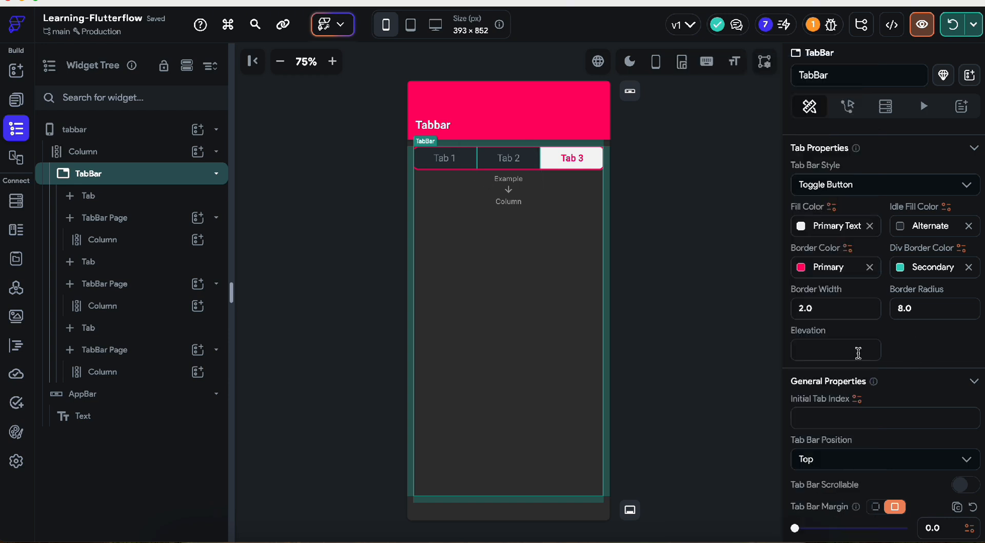
# Step: Set the TabBar's elevation to 4 and deselect the widget
pyautogui.scroll(-2, 859, 353)
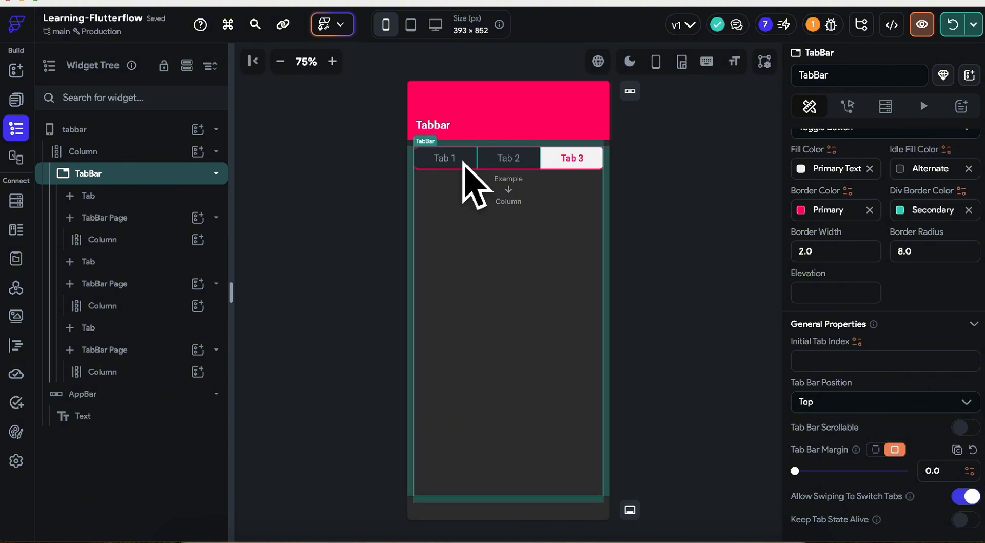
pyautogui.click(817, 296)
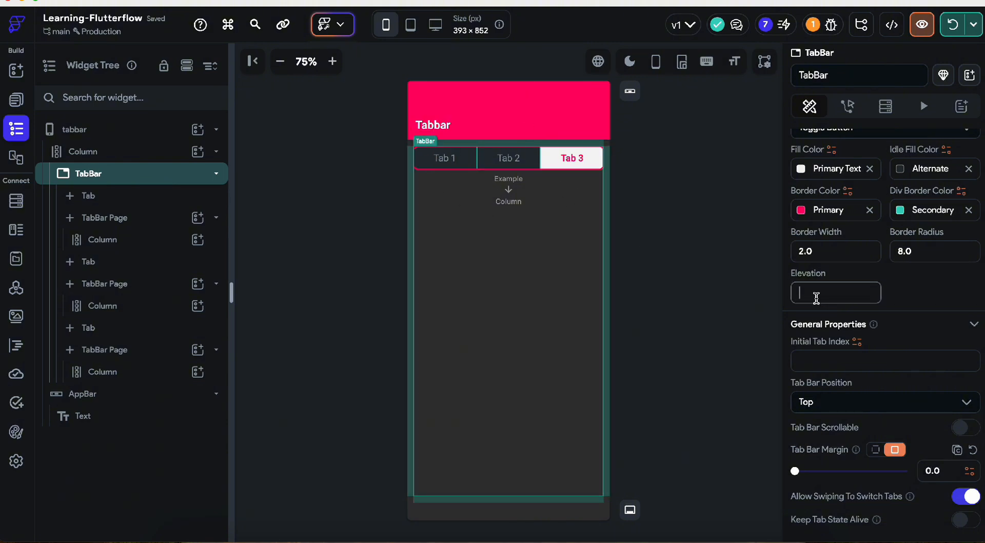
pyautogui.write('4')
pyautogui.click(605, 215)
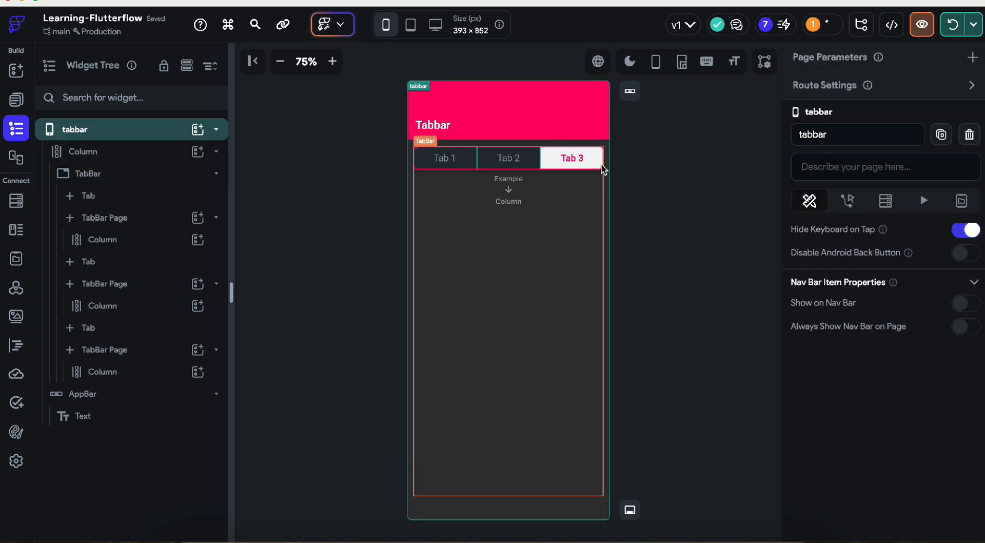
# Step: Review the TabBar's tab styling properties and general properties
pyautogui.click(604, 170)
pyautogui.scroll(-10, 926, 403)
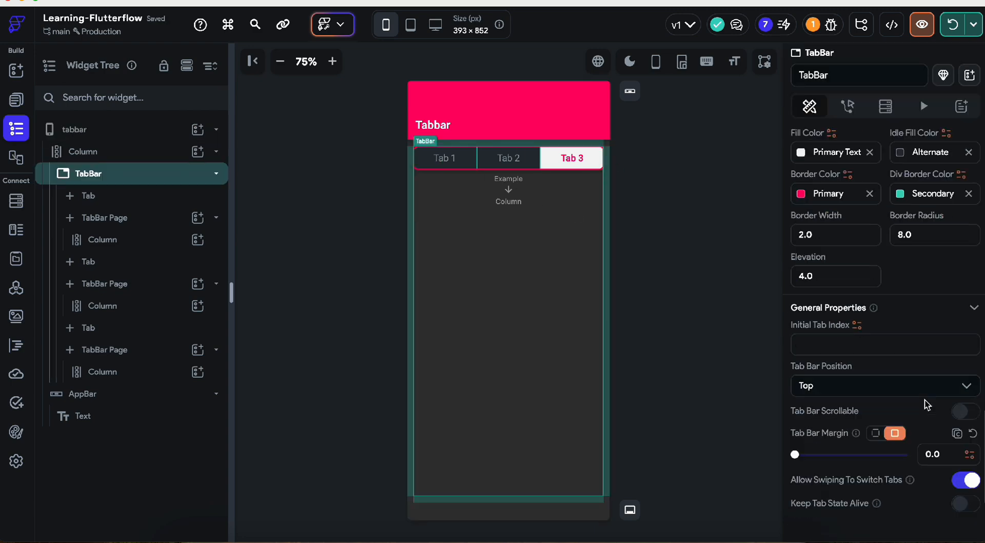
pyautogui.scroll(-5, 927, 404)
pyautogui.scroll(7, 927, 403)
pyautogui.scroll(3, 871, 290)
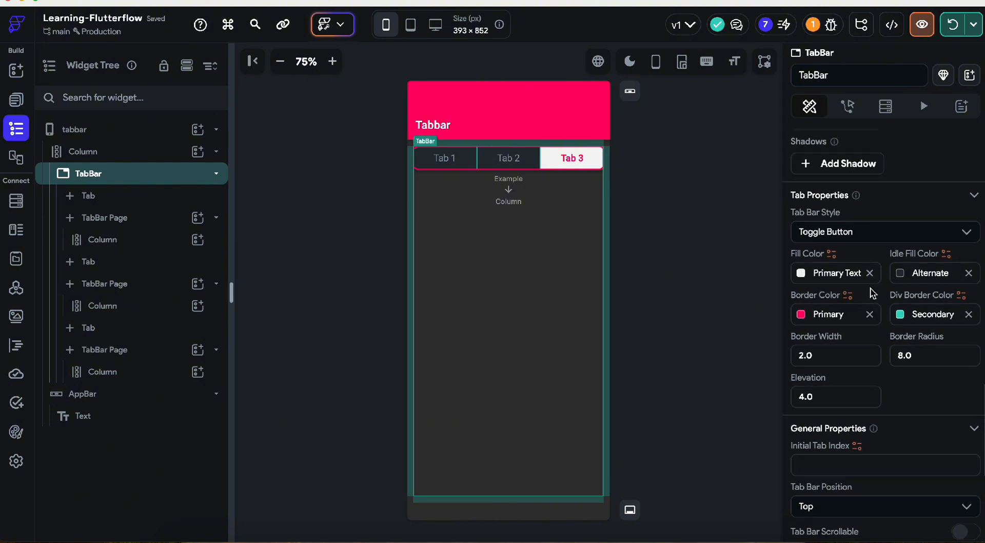
pyautogui.scroll(2, 871, 293)
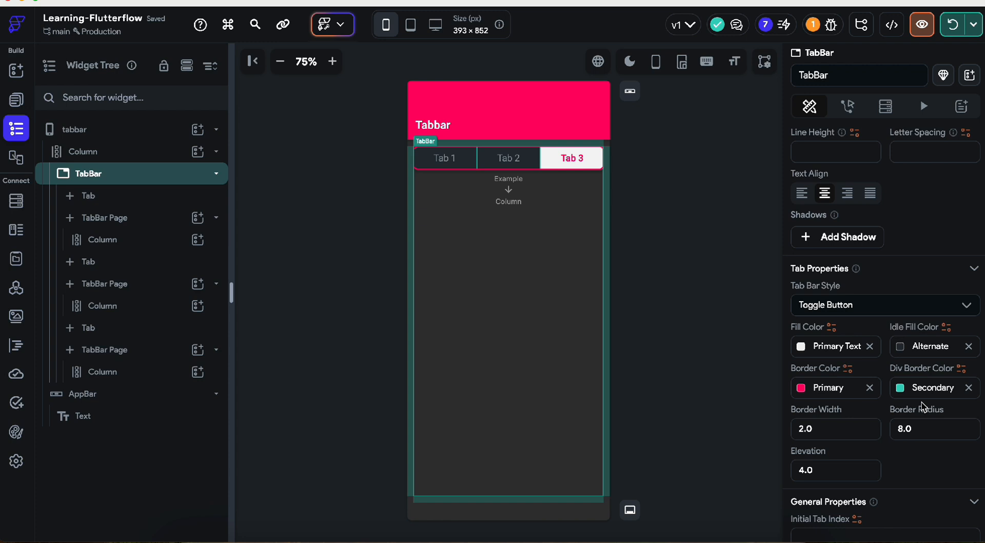
pyautogui.scroll(-3, 924, 407)
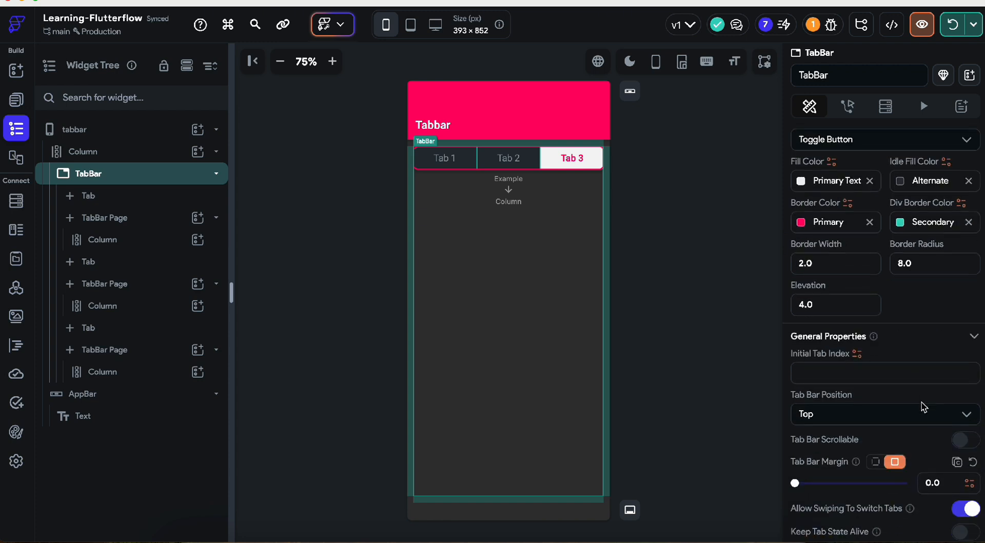
pyautogui.scroll(-2, 924, 407)
# Step: Select Tab 2 on the canvas, return to the TabBar and set its initial tab index to 1
pyautogui.click(805, 298)
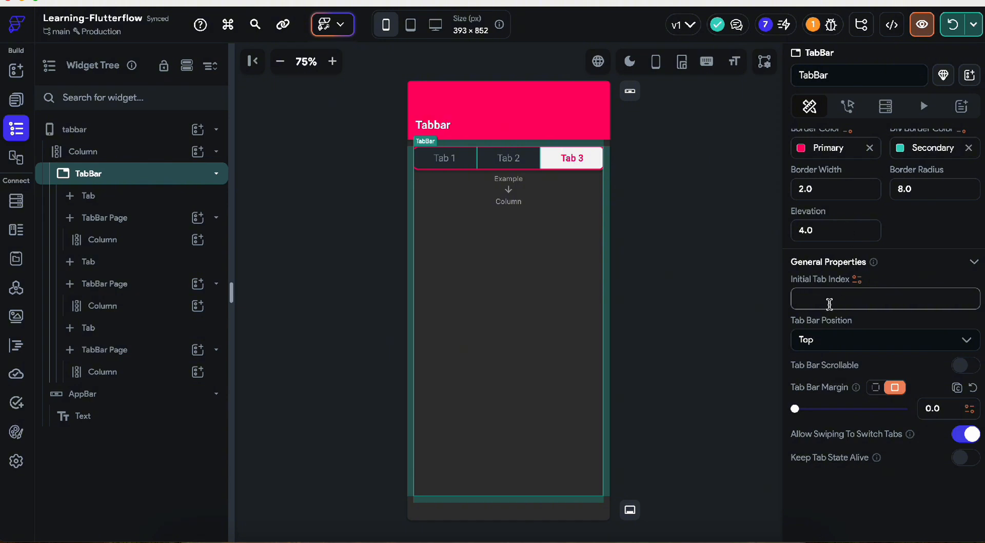
pyautogui.click(517, 158)
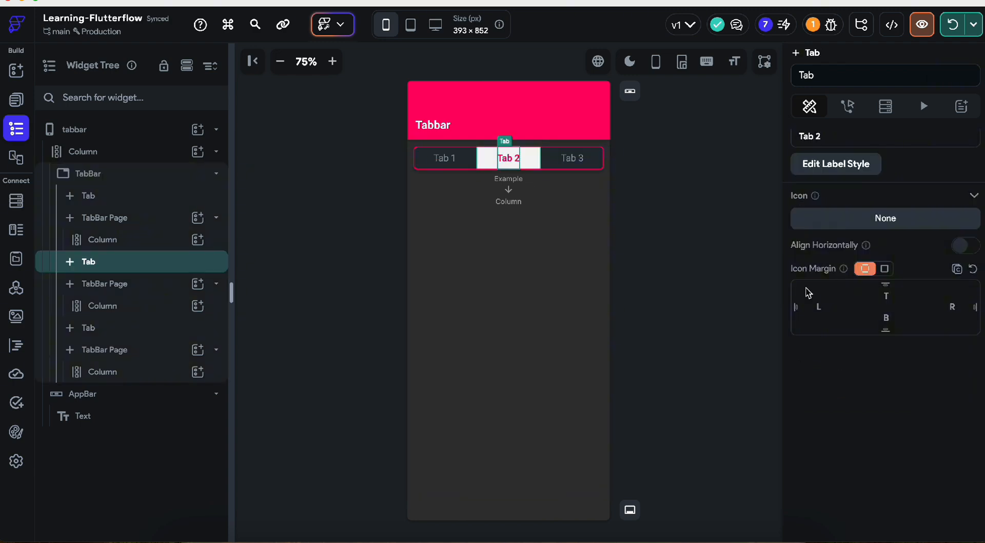
pyautogui.click(550, 206)
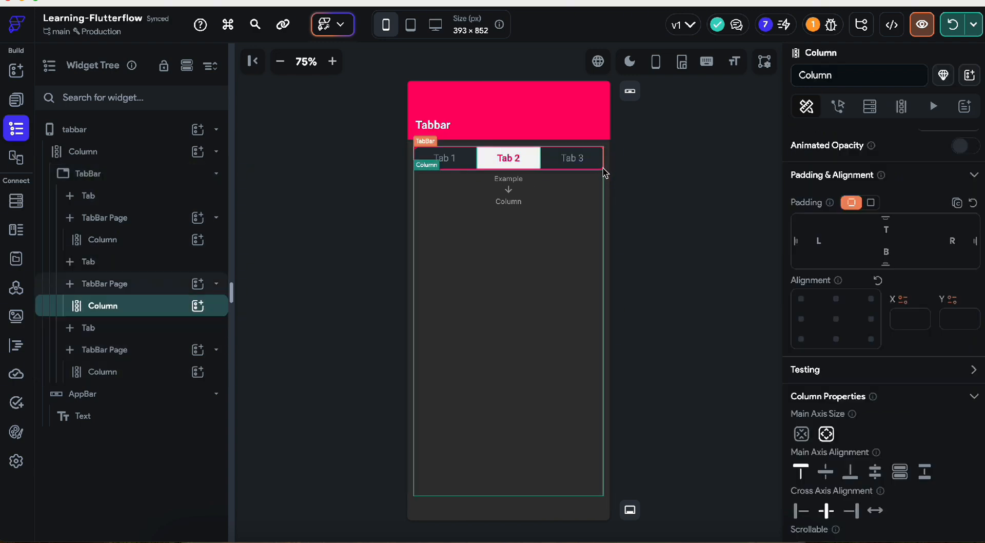
pyautogui.click(603, 173)
pyautogui.scroll(-5, 836, 421)
pyautogui.scroll(5, 836, 420)
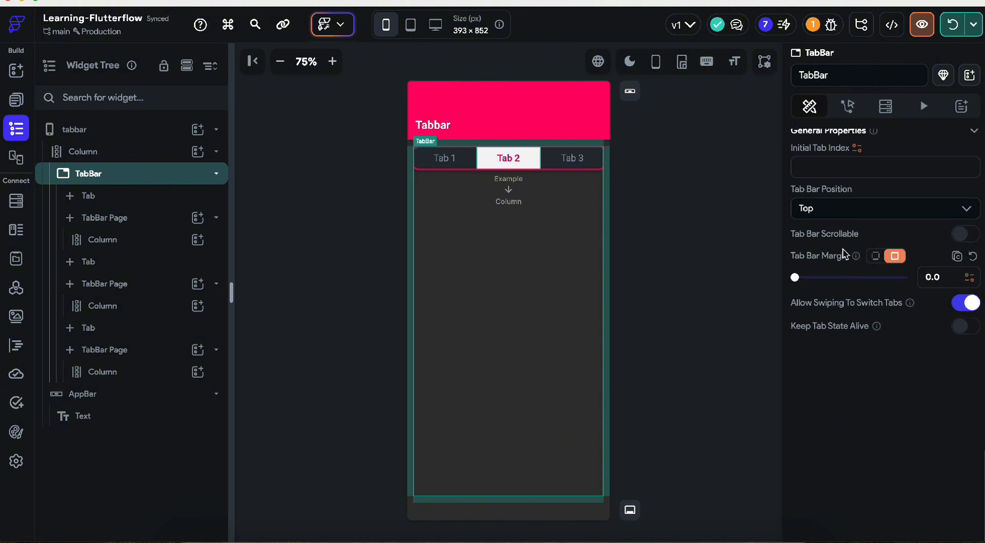
pyautogui.click(819, 174)
pyautogui.write('1')
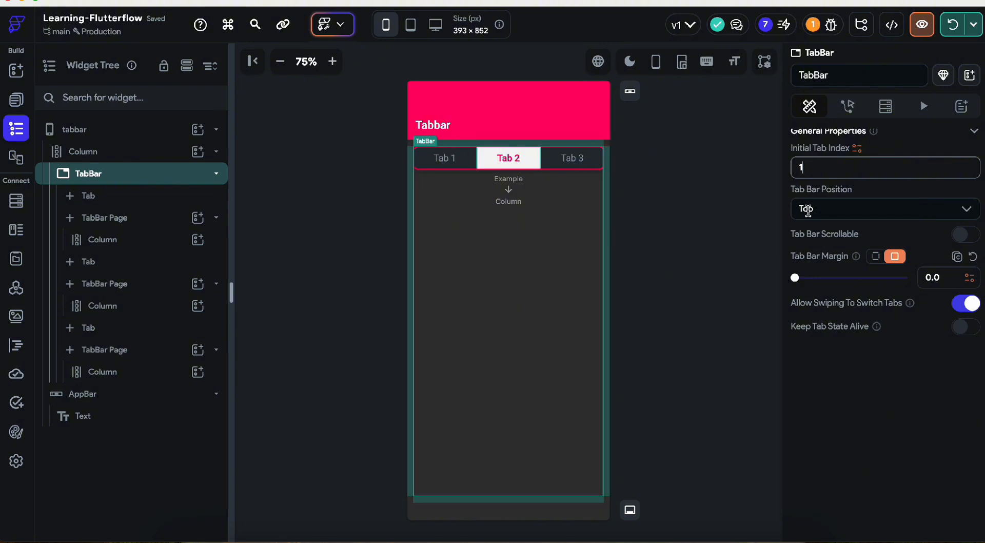
# Step: Set the tab bar position to Bottom and check it by selecting Tab 1, Tab 2 and Tab 3
pyautogui.click(853, 214)
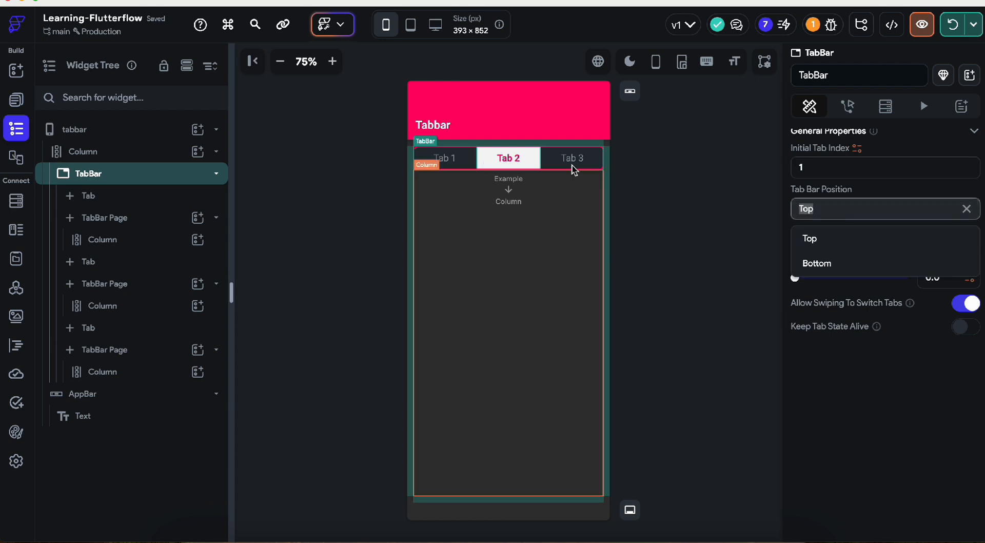
pyautogui.click(817, 263)
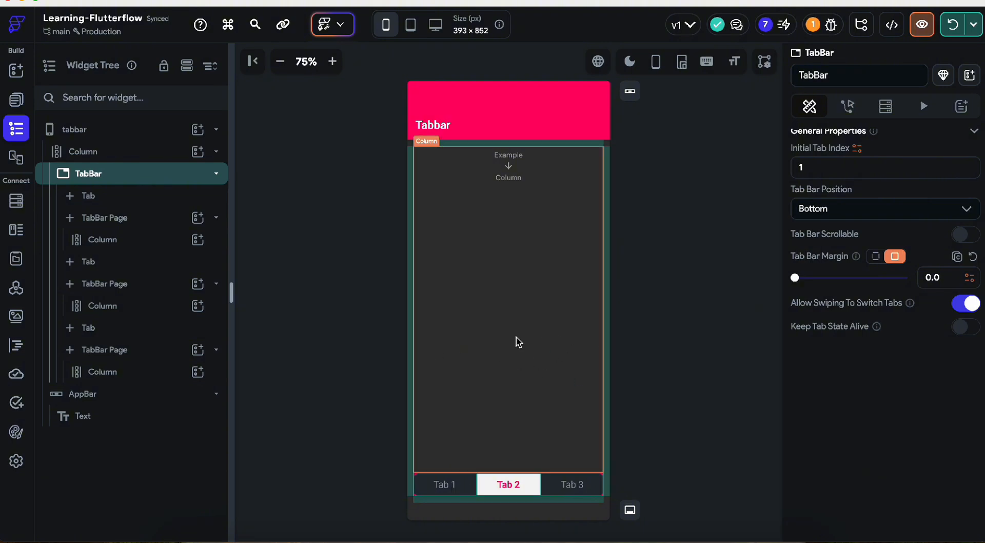
pyautogui.scroll(2, 847, 360)
pyautogui.scroll(1, 846, 360)
pyautogui.scroll(-1, 848, 358)
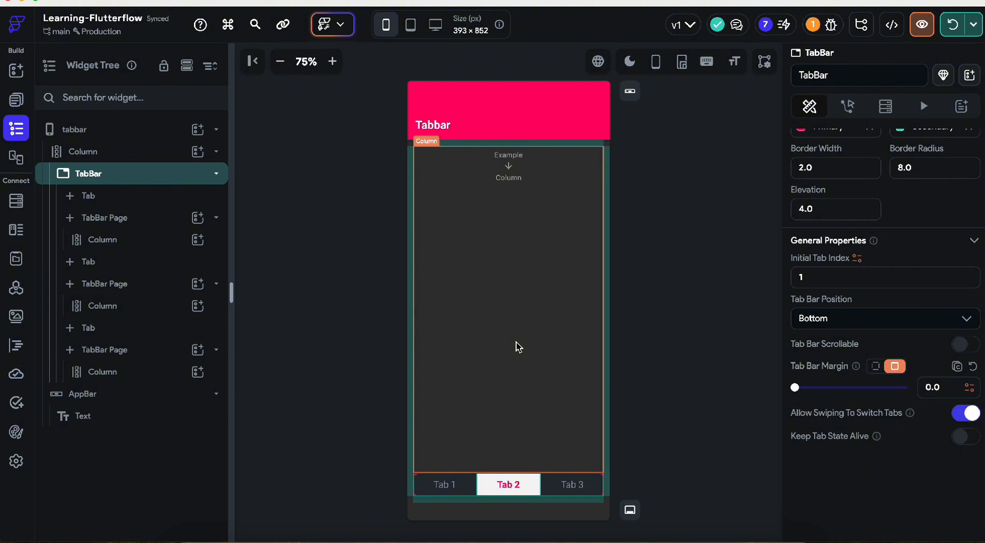
pyautogui.click(451, 488)
pyautogui.click(512, 485)
pyautogui.click(455, 488)
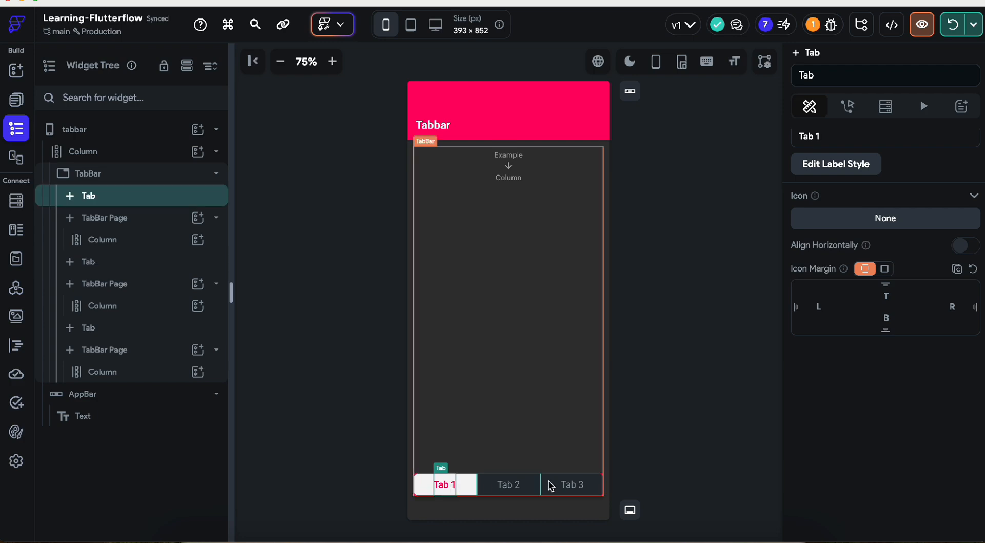
pyautogui.click(566, 485)
pyautogui.click(525, 327)
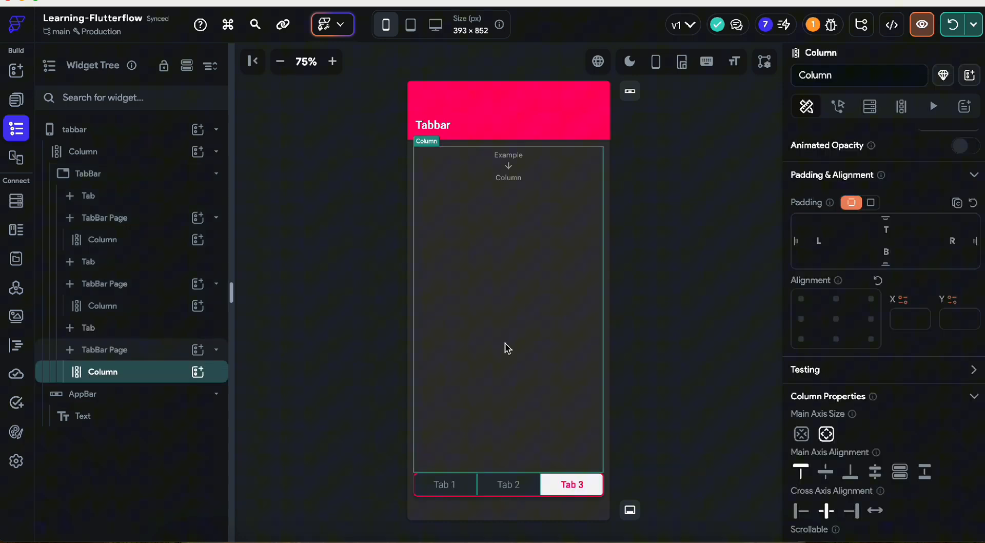
# Step: Turn off swiping to switch tabs for the TabBar
pyautogui.click(418, 481)
pyautogui.scroll(-3, 892, 423)
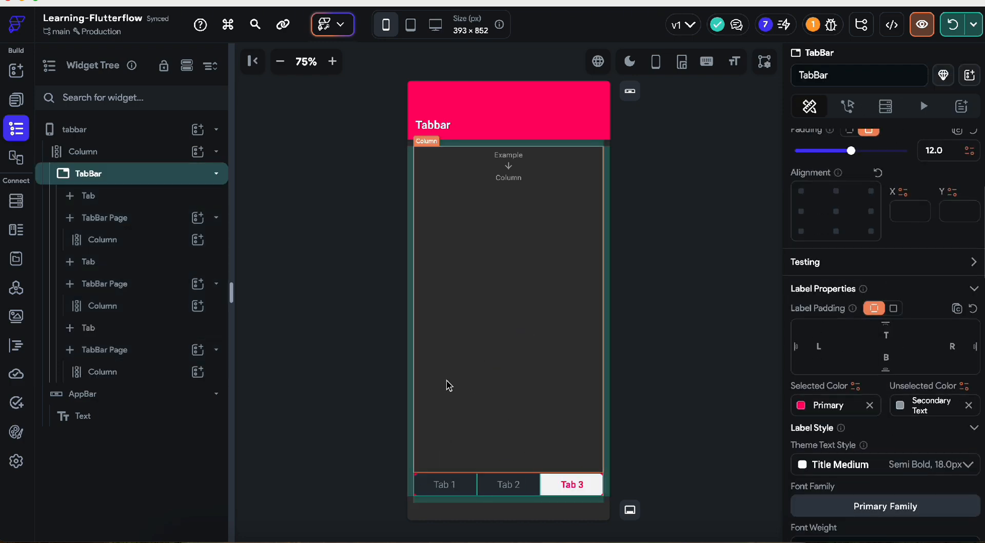
pyautogui.scroll(-10, 882, 363)
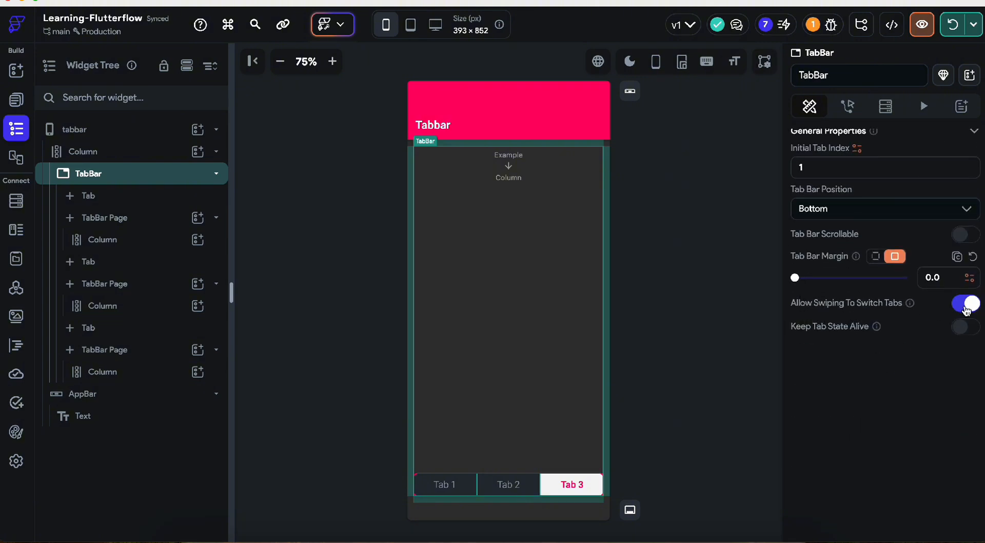
pyautogui.click(966, 304)
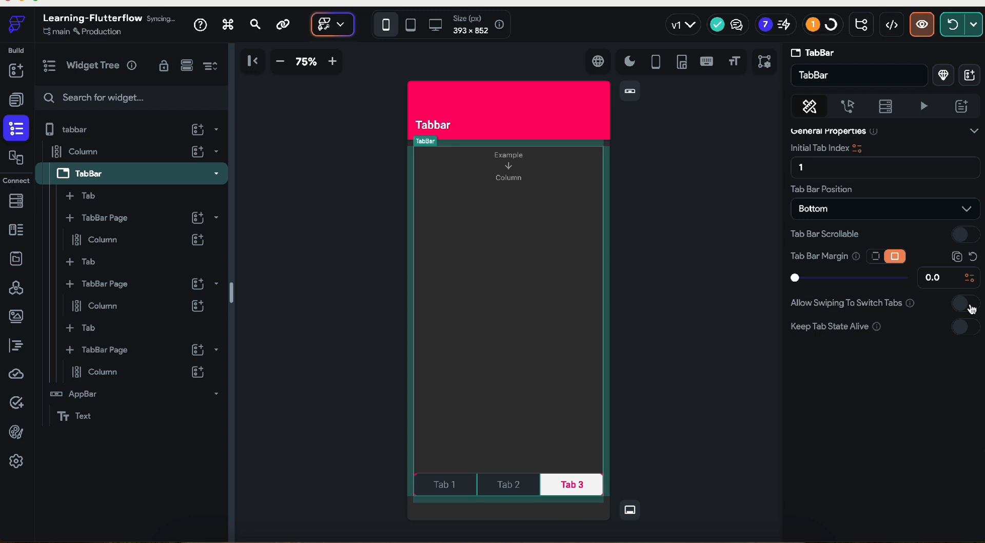
# Step: Try making the tab bar scrollable, comparing it on and off, and leave scrolling turned off
pyautogui.scroll(1, 941, 307)
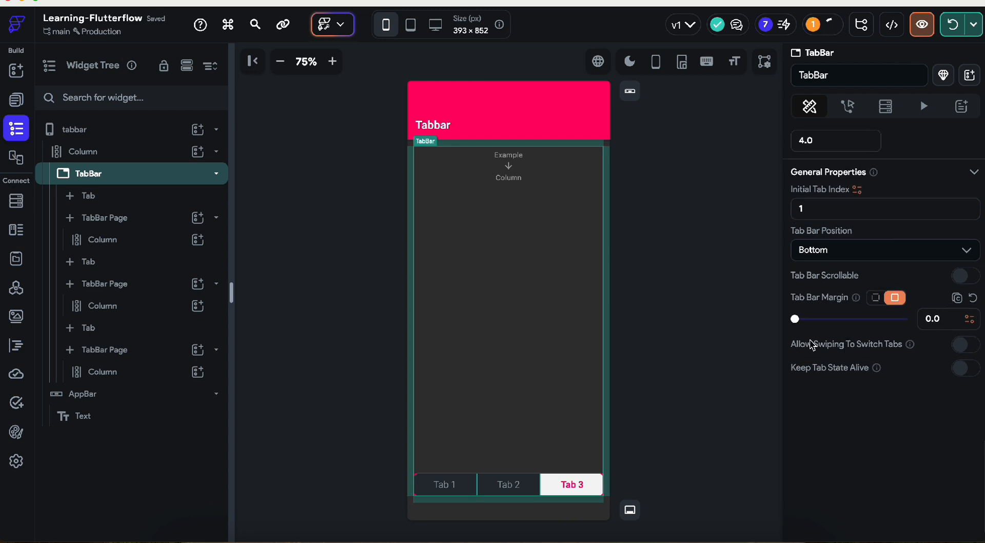
pyautogui.scroll(1, 814, 345)
pyautogui.scroll(1, 867, 359)
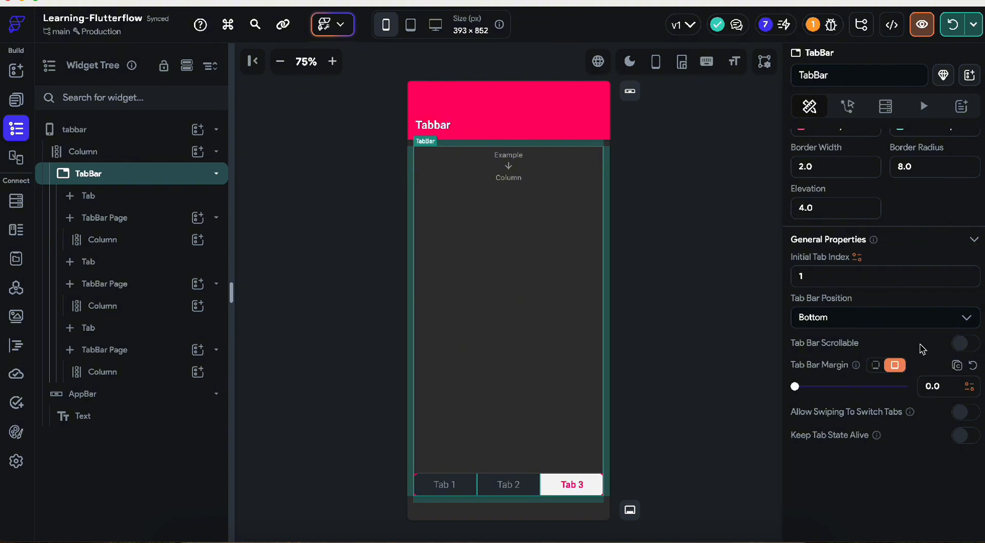
pyautogui.click(967, 344)
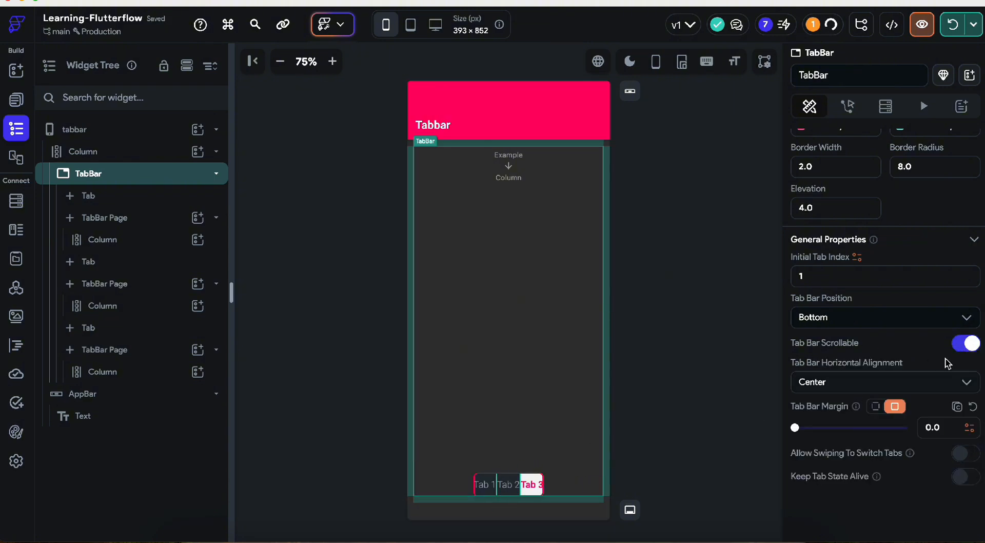
pyautogui.click(967, 343)
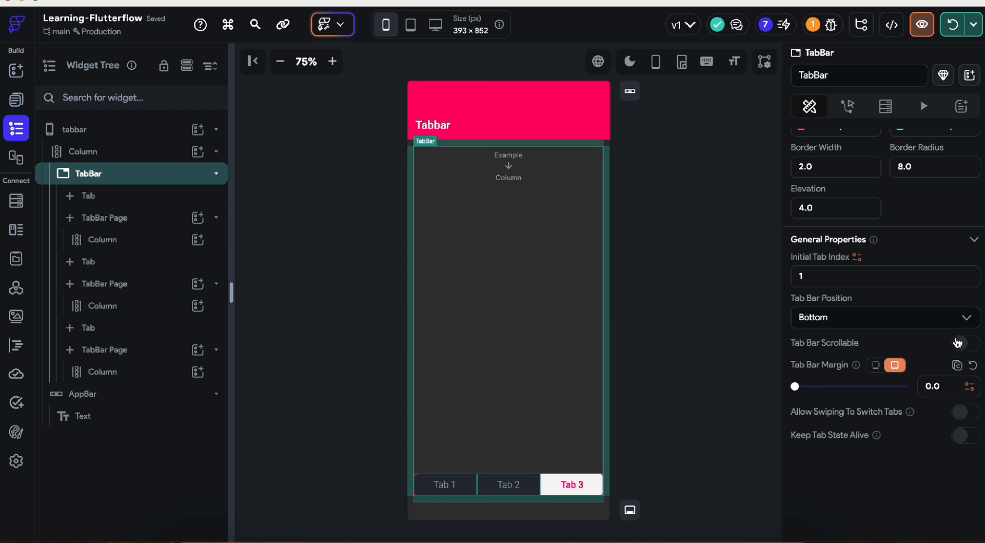
pyautogui.click(967, 350)
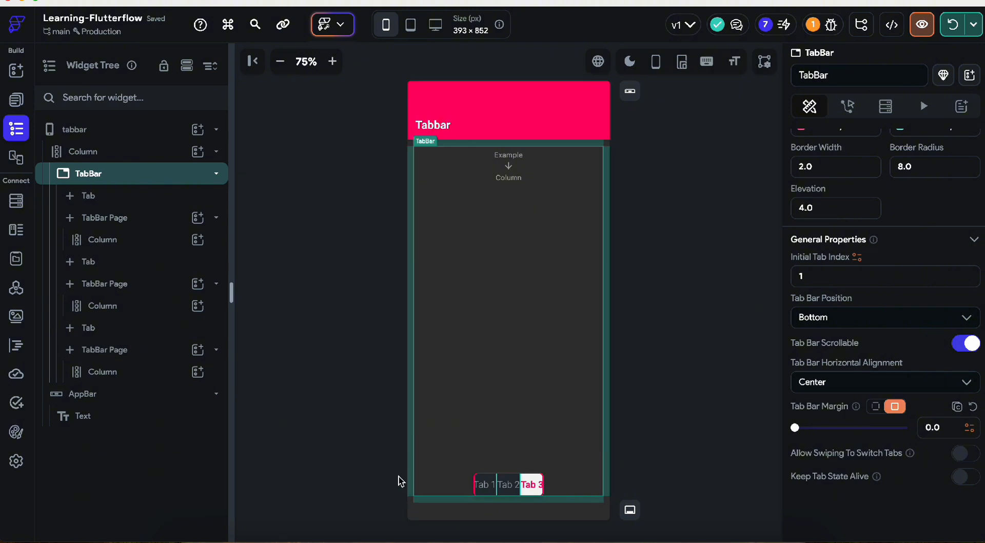
pyautogui.click(973, 345)
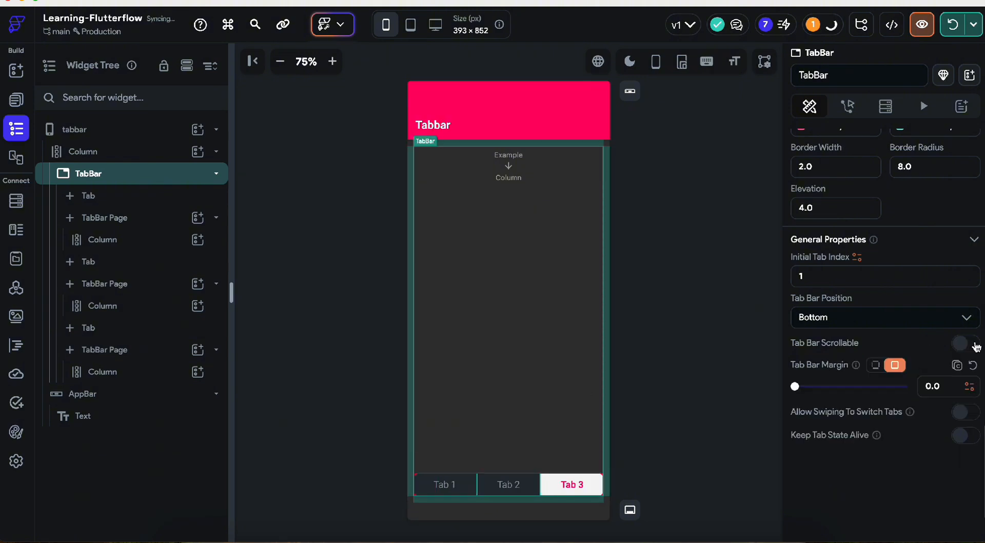
# Step: Check the available trigger types for the TabBar in the Action Flow Editor and close it without adding an action
pyautogui.scroll(2, 832, 339)
pyautogui.scroll(10, 830, 337)
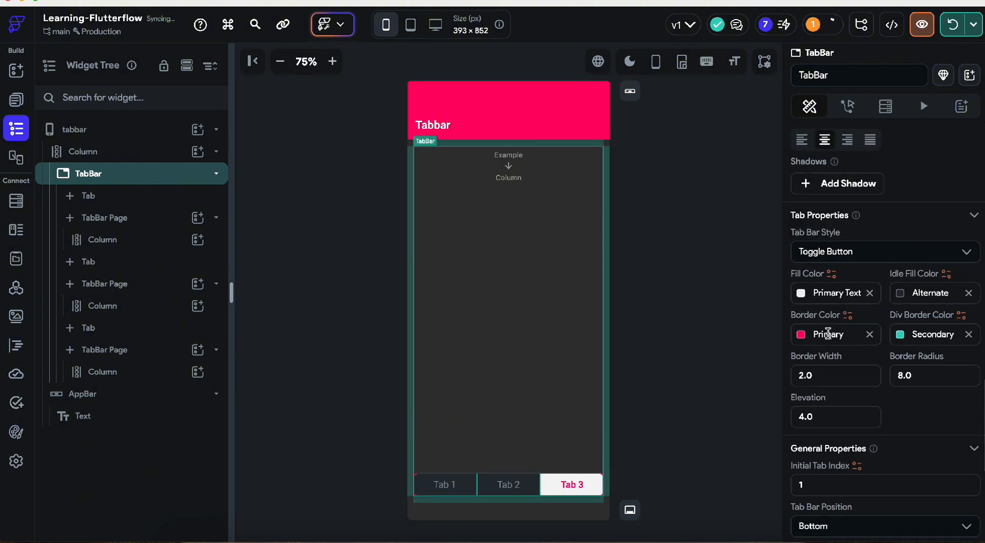
pyautogui.click(849, 109)
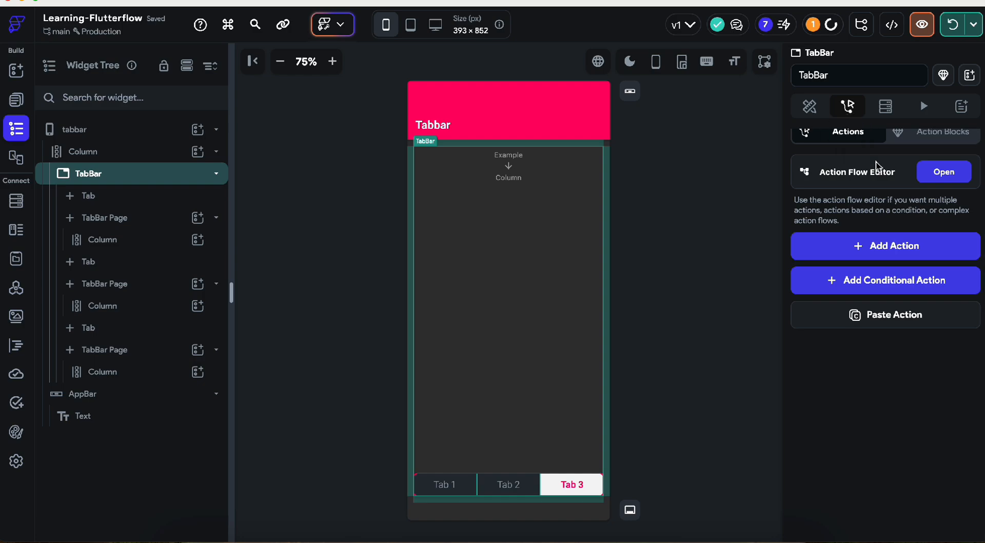
pyautogui.click(942, 181)
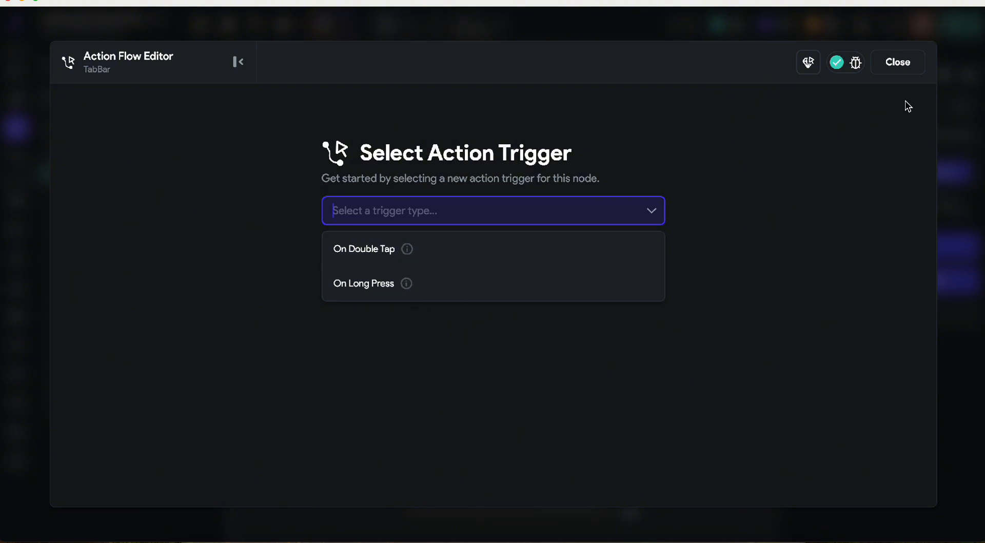
pyautogui.click(898, 62)
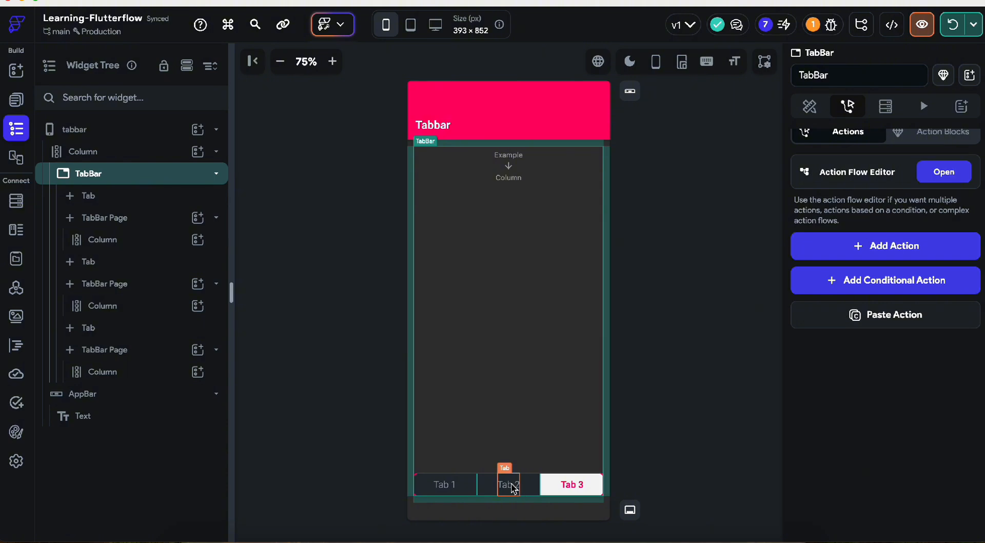
# Step: Select Tab 2 on the canvas and review its label and icon properties
pyautogui.click(514, 488)
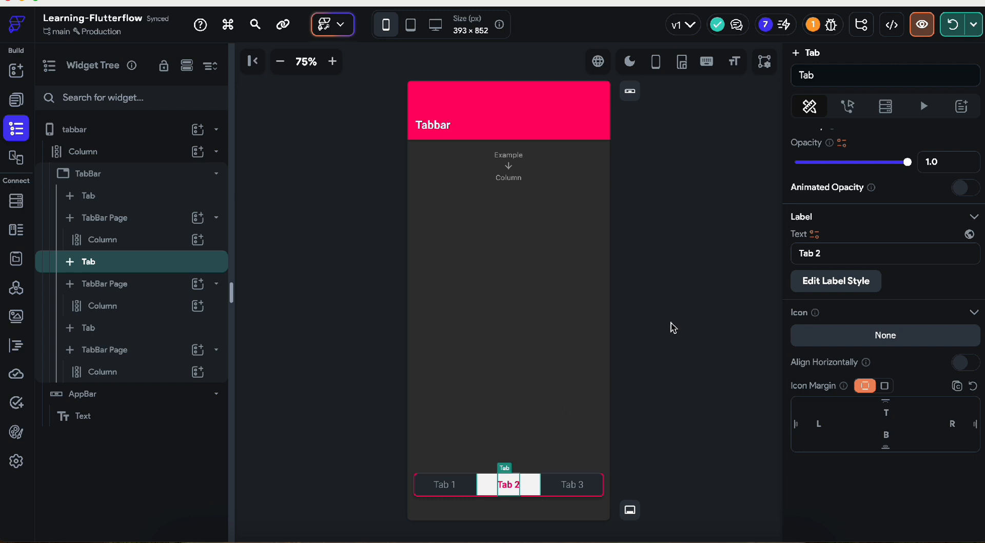
pyautogui.scroll(1, 880, 369)
pyautogui.scroll(-1, 879, 370)
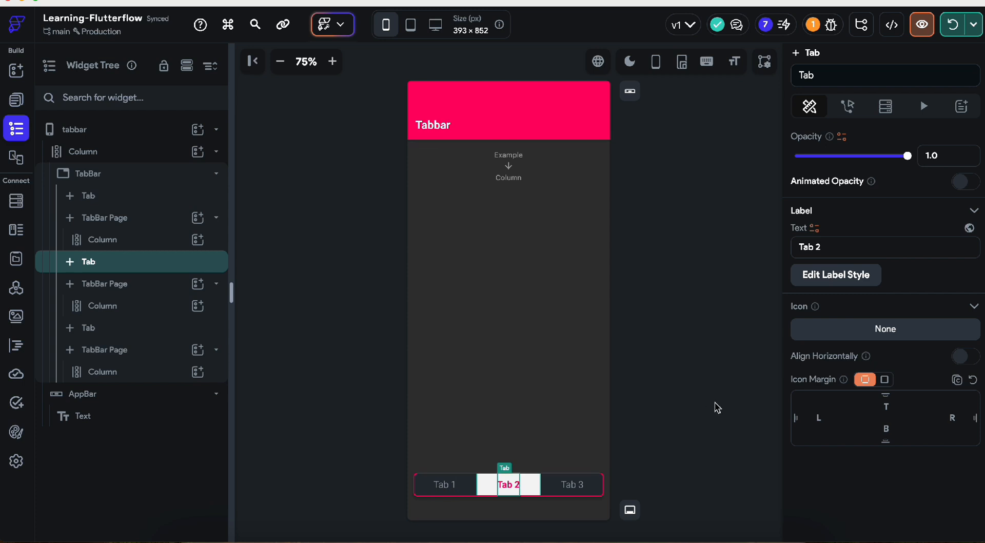
# Step: Change the first tab's label to Home and give it the Material Home icon
pyautogui.click(445, 488)
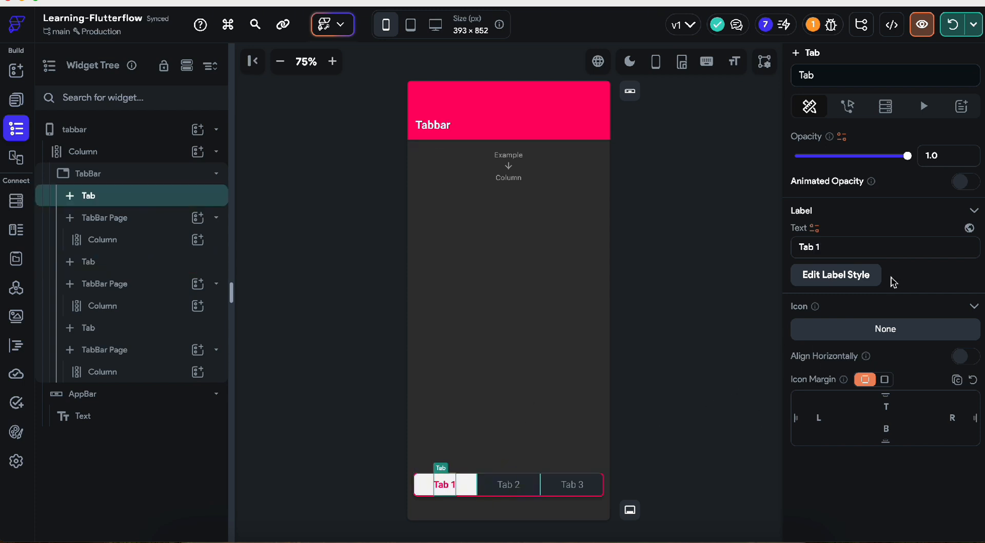
pyautogui.click(843, 253)
pyautogui.write('Home')
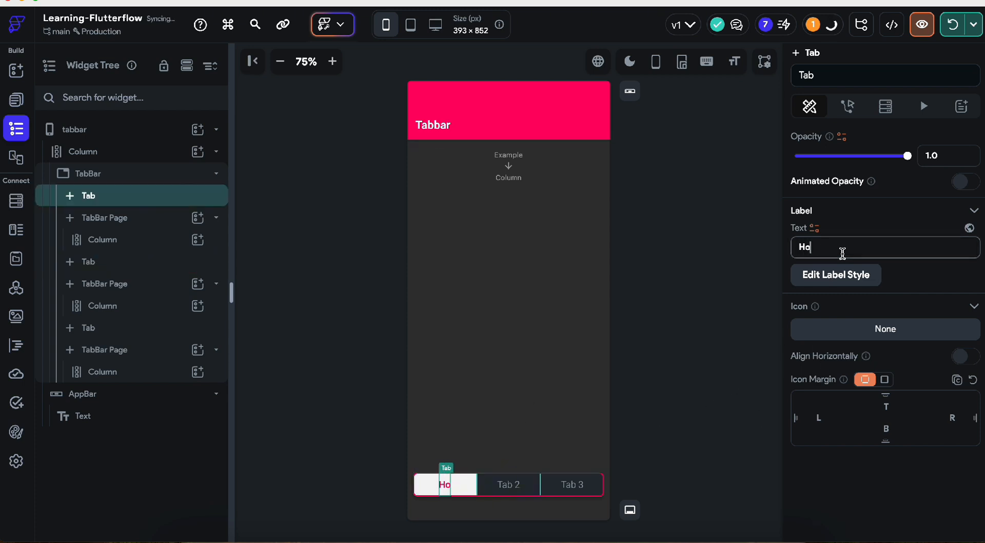
pyautogui.click(845, 334)
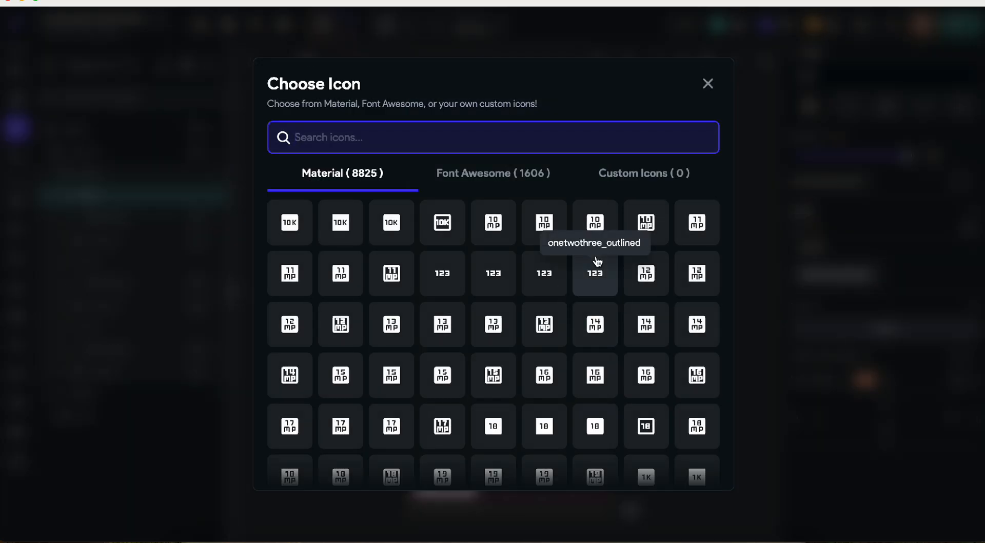
pyautogui.write('home')
pyautogui.click(288, 226)
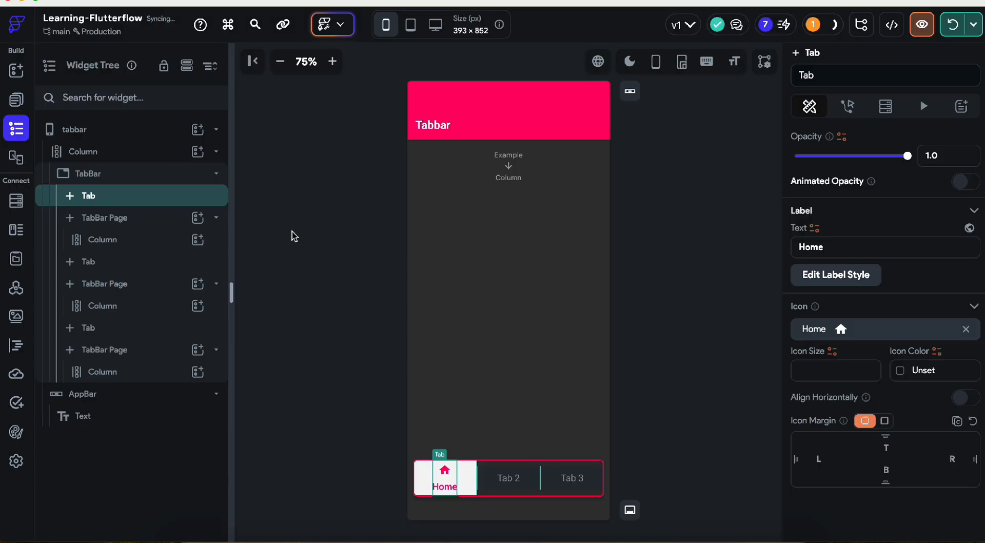
# Step: Change the second tab's label to Profile and assign it the Person icon, searching the icons for "user"
pyautogui.click(515, 482)
pyautogui.tripleClick(846, 246)
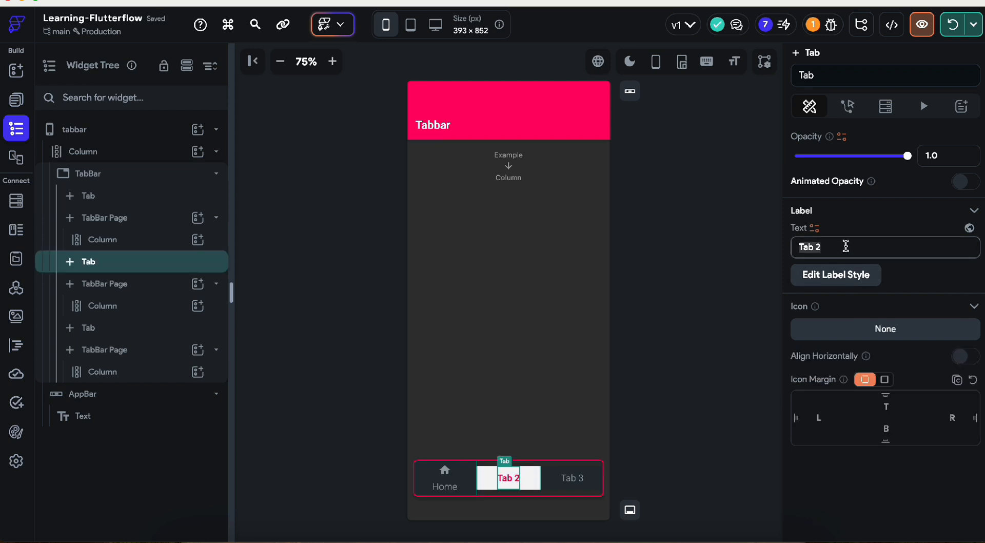
pyautogui.write('Profile')
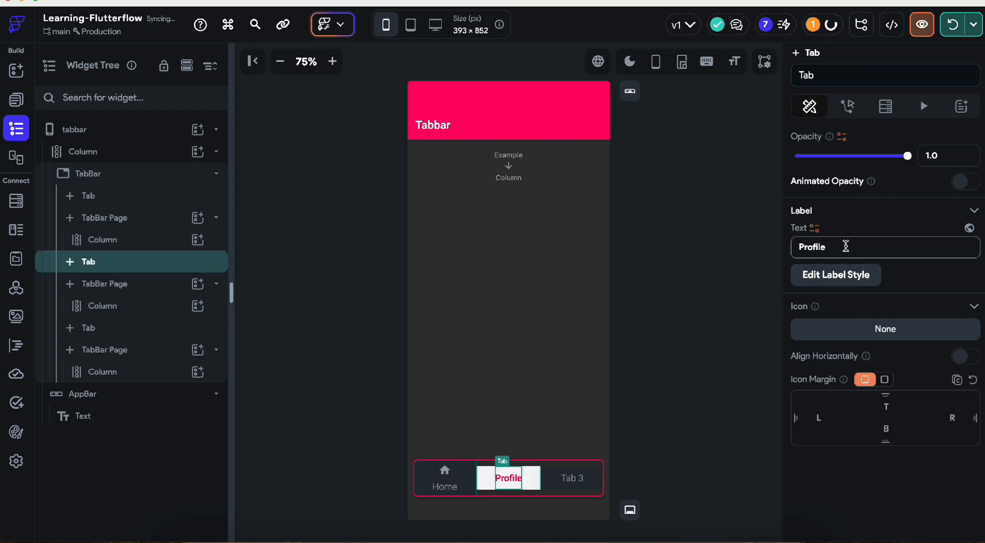
pyautogui.click(890, 336)
pyautogui.write('user')
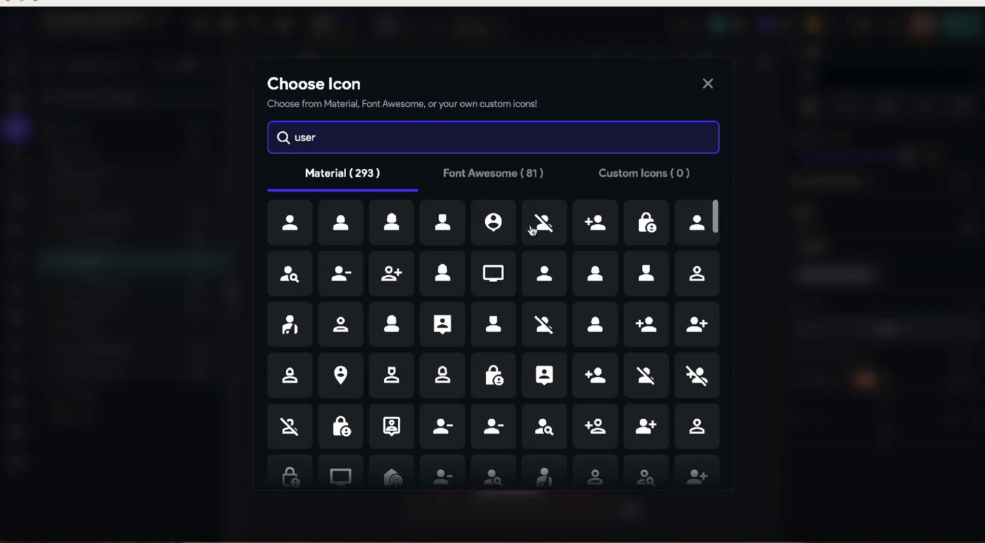
pyautogui.click(286, 222)
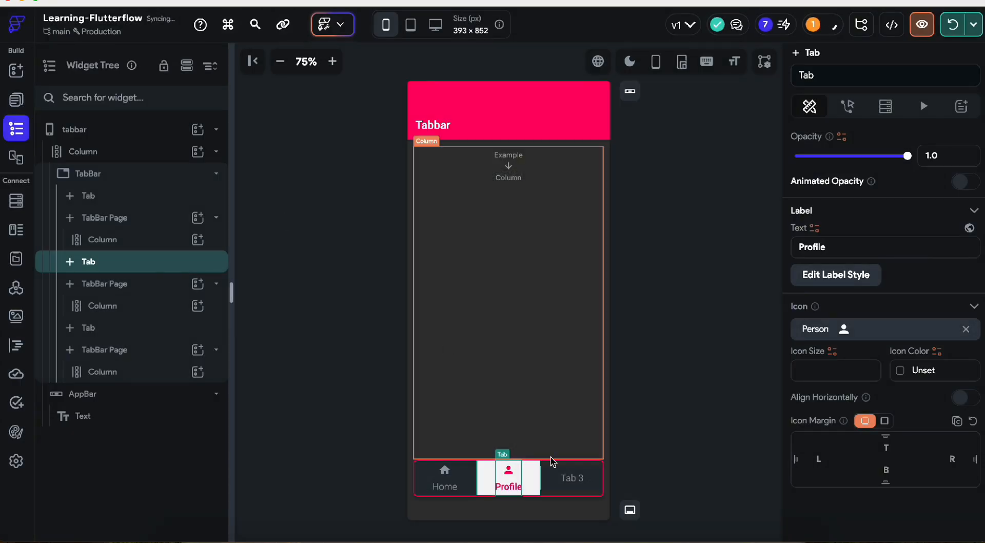
# Step: Change the third tab's label to Contact and assign it the Call icon, searching the icons for "call"
pyautogui.click(579, 495)
pyautogui.click(577, 485)
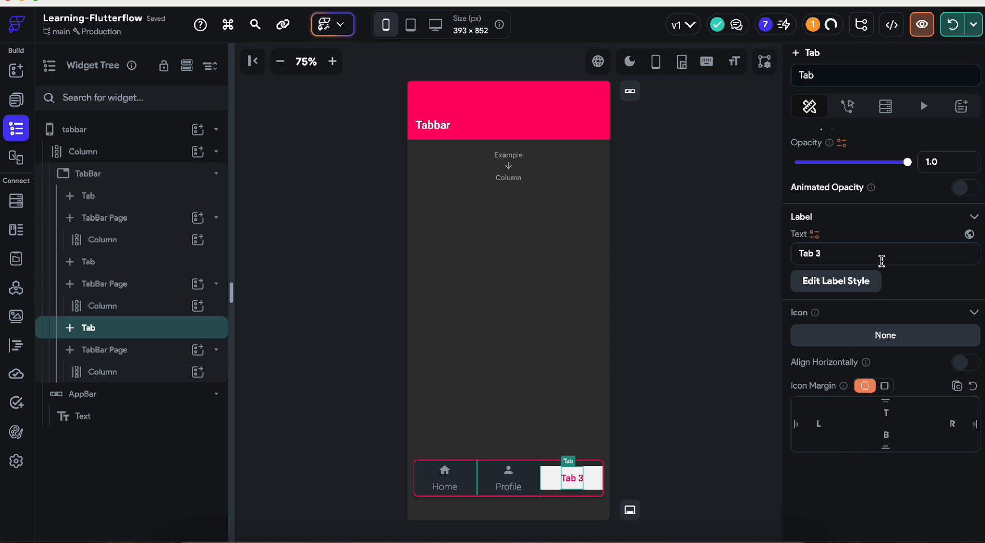
pyautogui.click(853, 259)
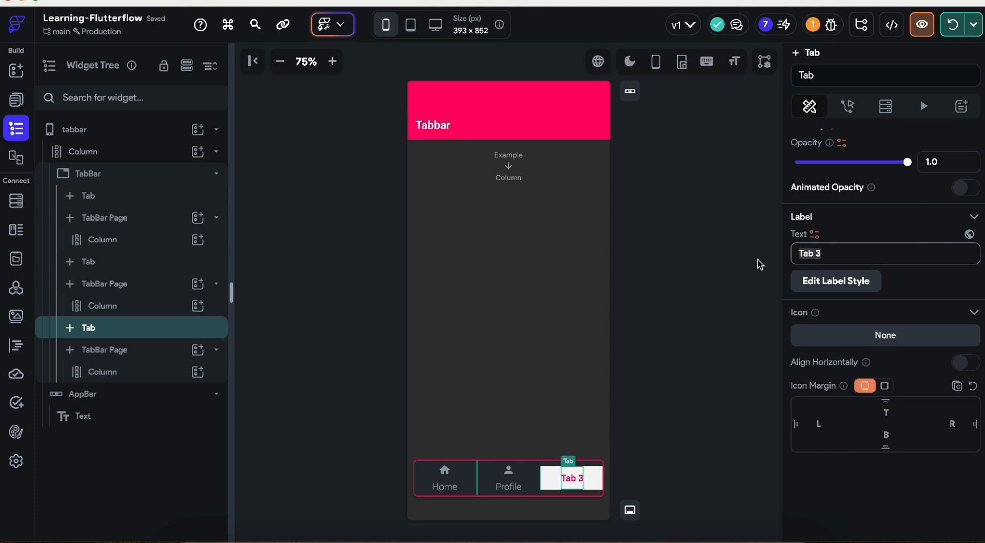
pyautogui.write('Contact')
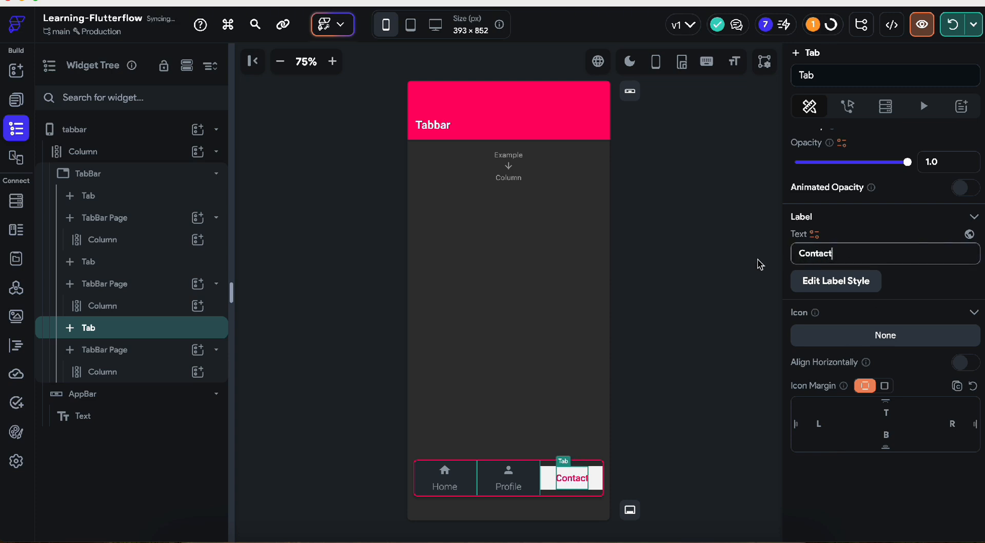
pyautogui.click(845, 343)
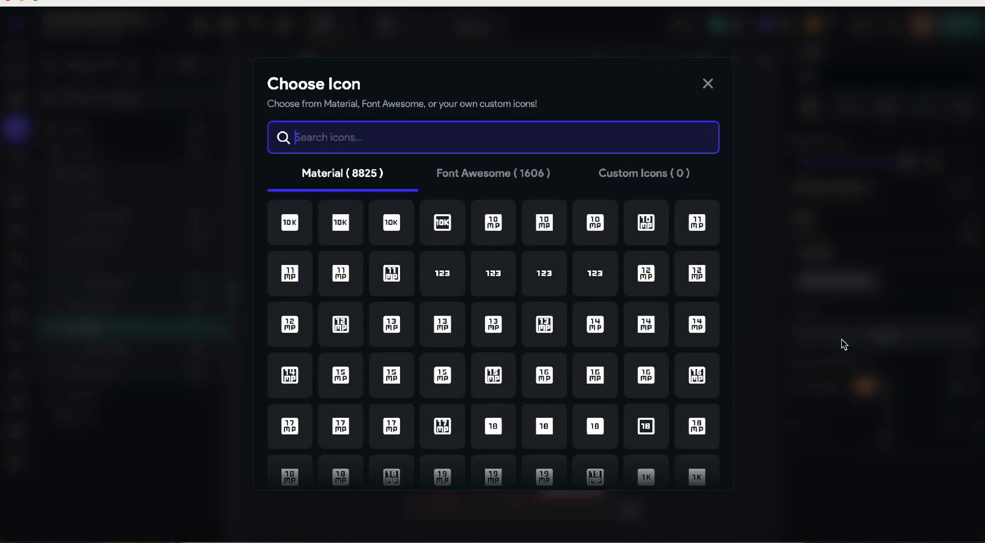
pyautogui.write('call')
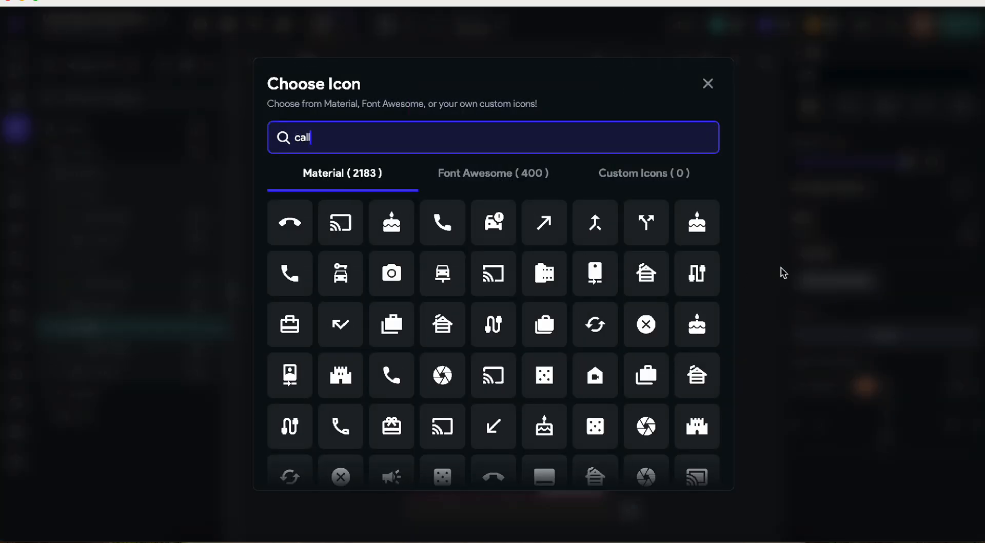
pyautogui.click(289, 222)
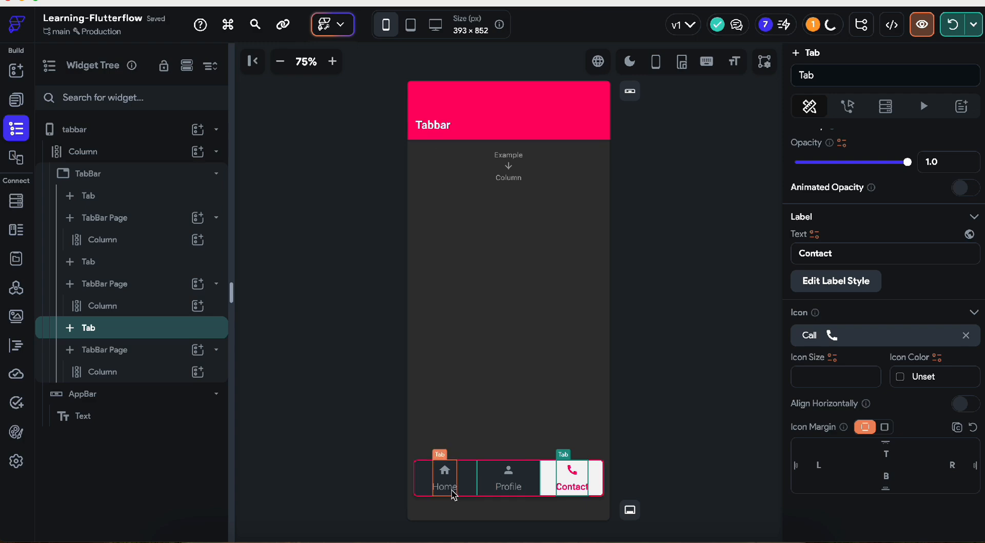
# Step: Set the TabBar's div border color to the Primary theme color
pyautogui.click(419, 468)
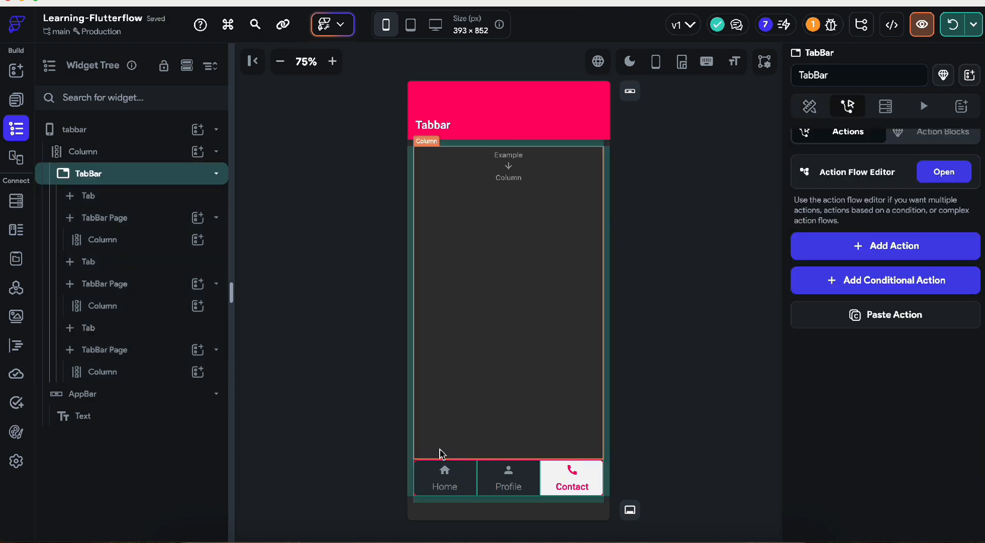
pyautogui.click(806, 100)
pyautogui.scroll(-9, 855, 306)
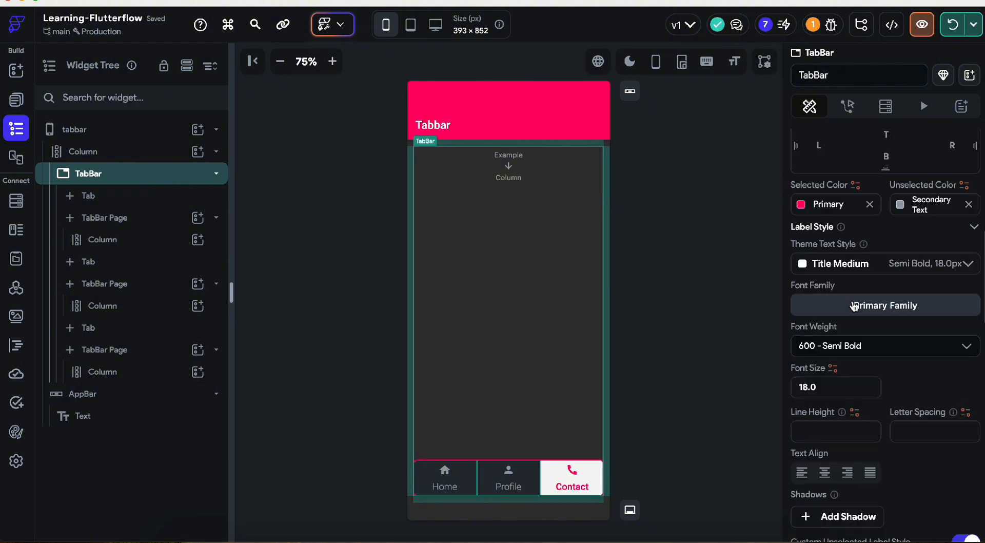
pyautogui.scroll(-10, 854, 307)
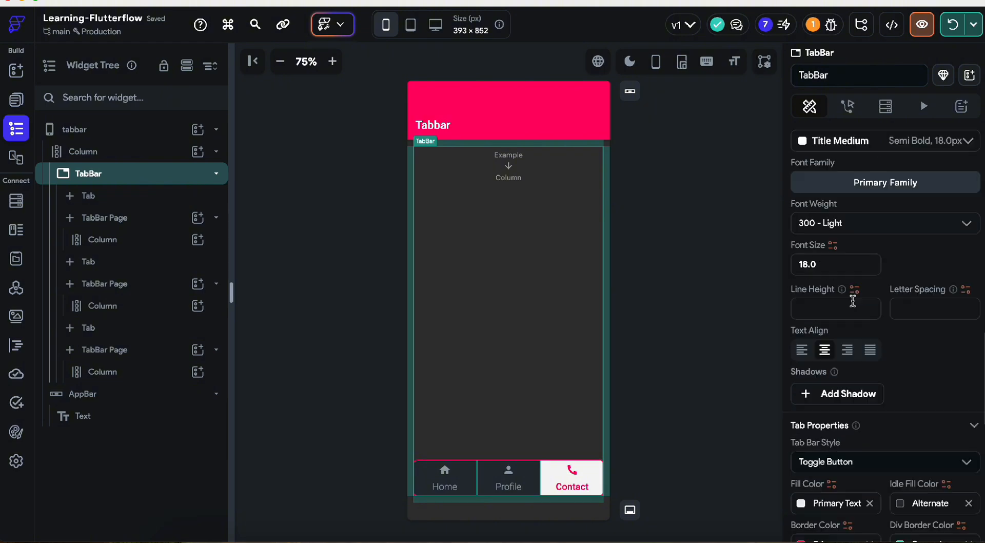
pyautogui.scroll(-5, 853, 302)
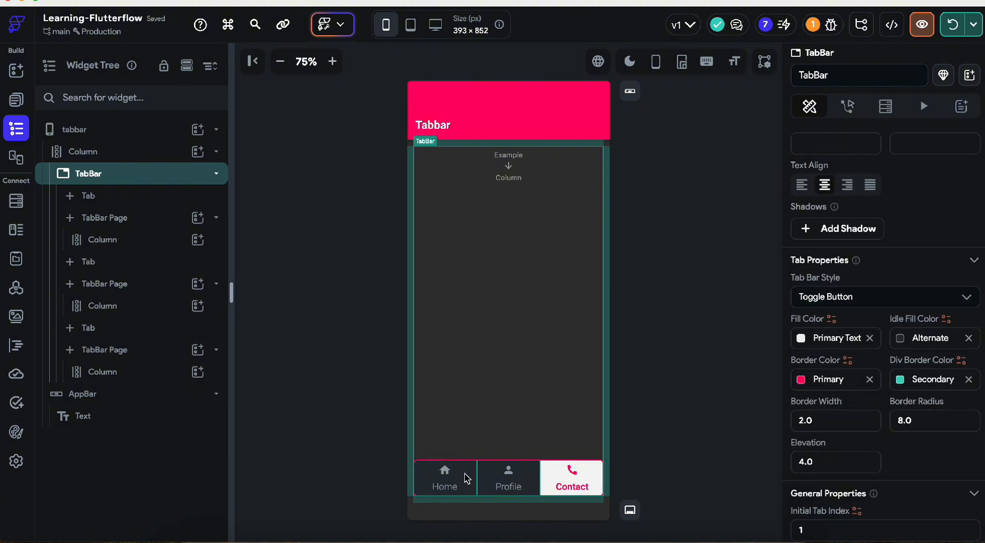
pyautogui.click(899, 381)
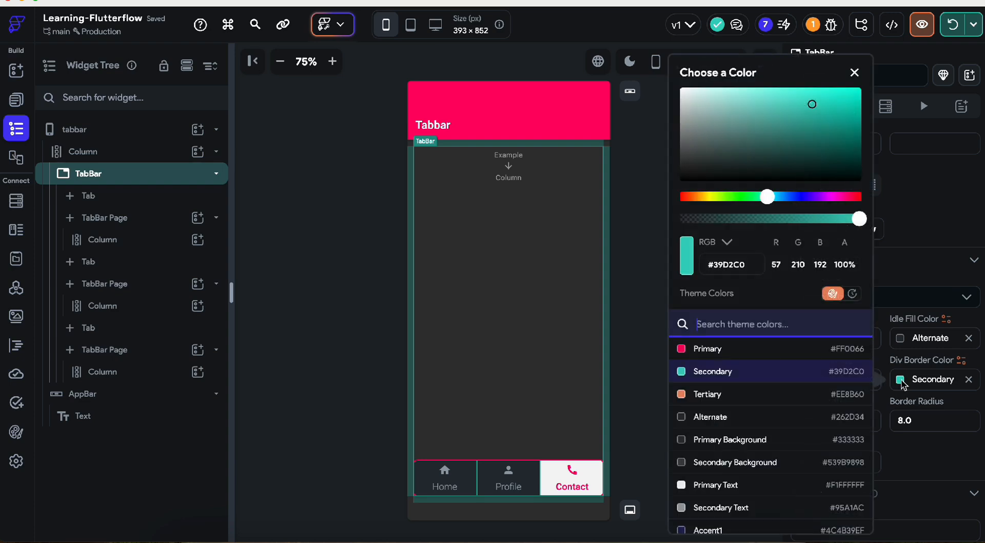
pyautogui.click(708, 349)
pyautogui.click(368, 369)
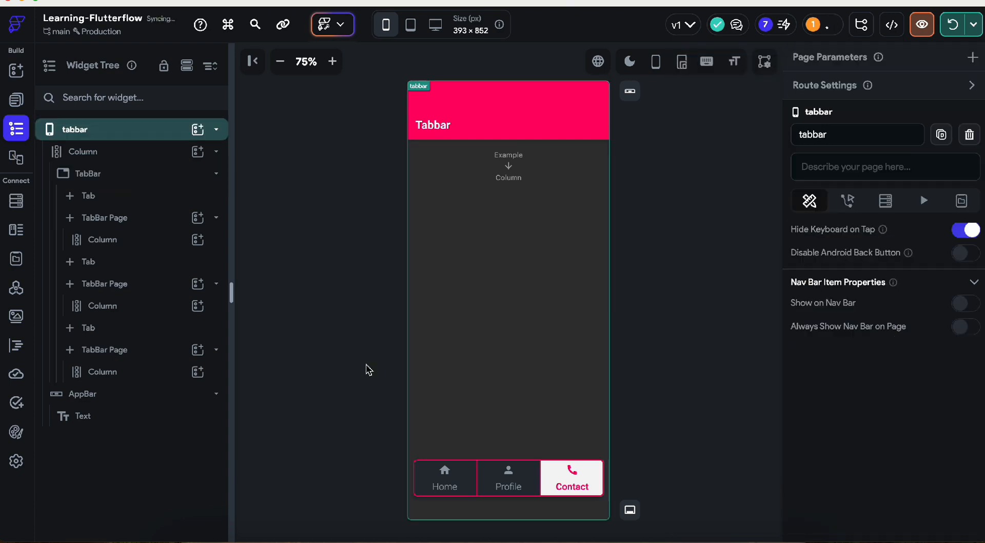
# Step: Check the recolored dividers by switching between the Home, Profile and Contact tabs on the canvas, ending on Home
pyautogui.click(449, 483)
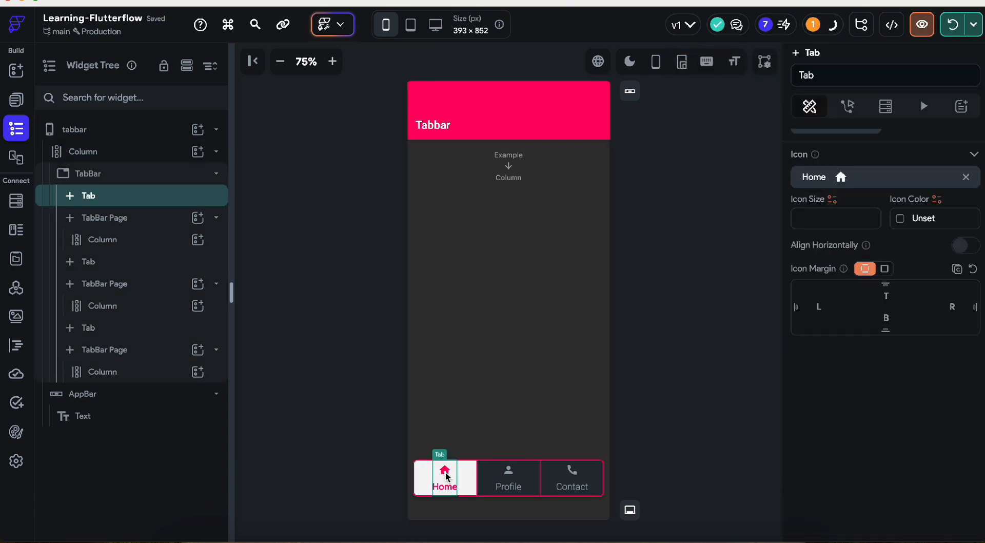
pyautogui.click(507, 479)
pyautogui.click(508, 480)
pyautogui.click(551, 478)
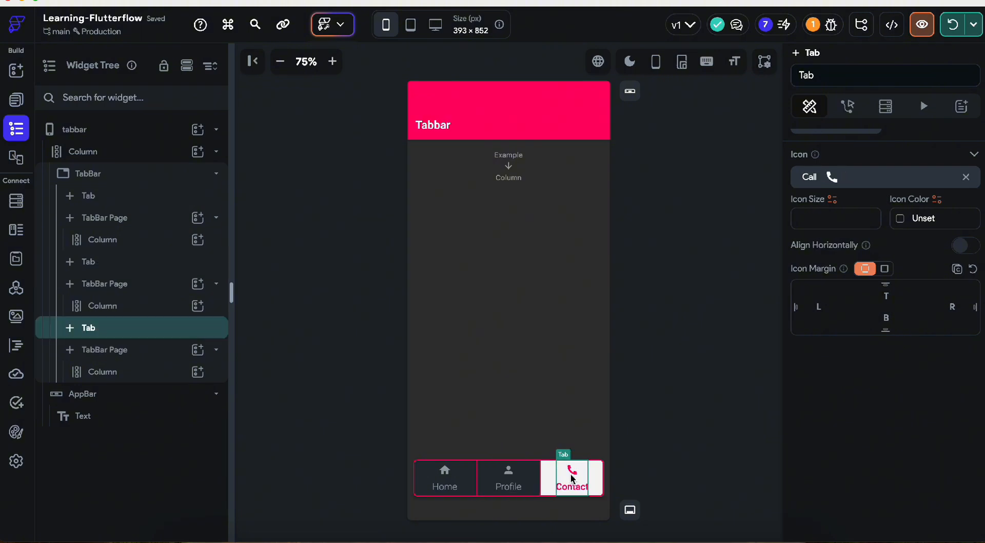
pyautogui.click(502, 484)
pyautogui.click(449, 487)
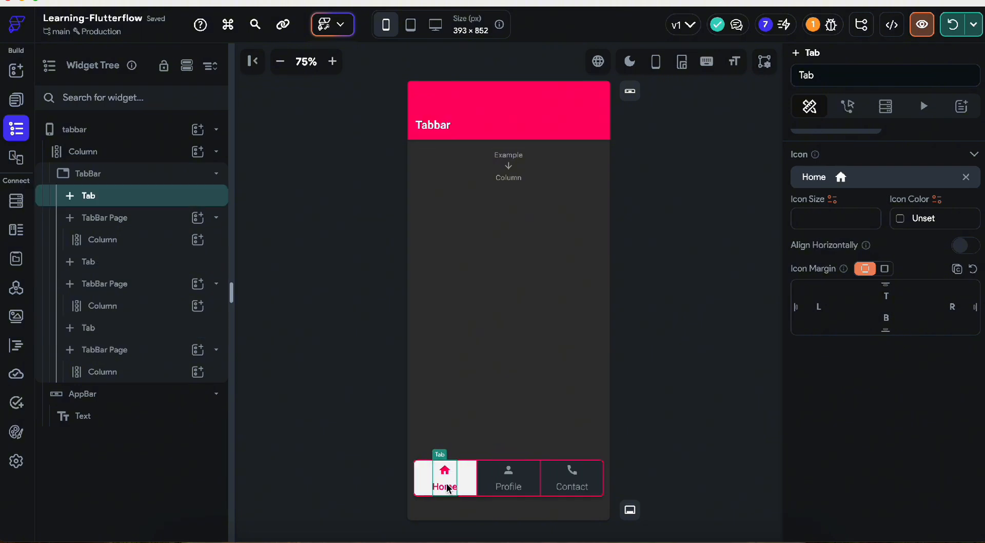
# Step: Turn off Safe Area for the tabbar page
pyautogui.click(695, 379)
pyautogui.scroll(2, 952, 244)
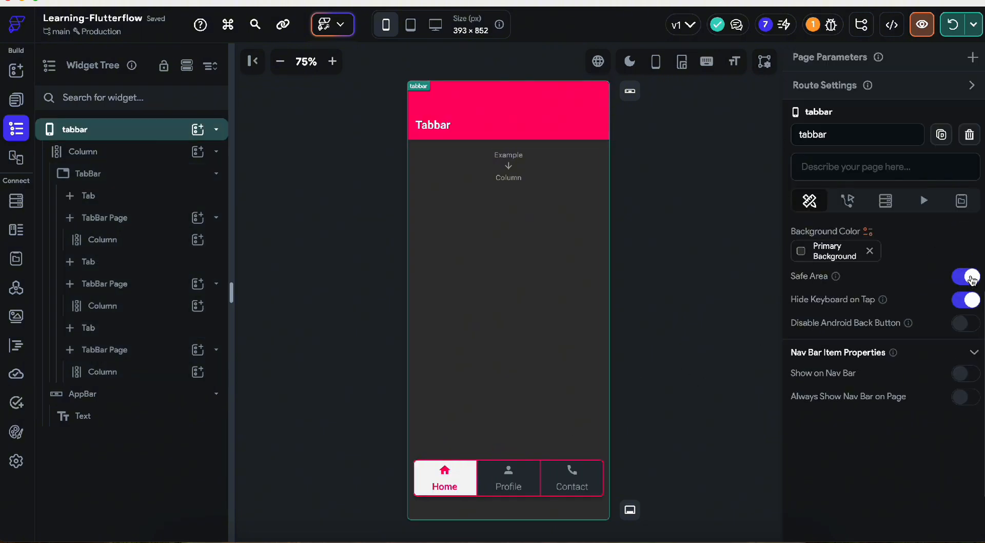
pyautogui.click(966, 277)
pyautogui.click(671, 409)
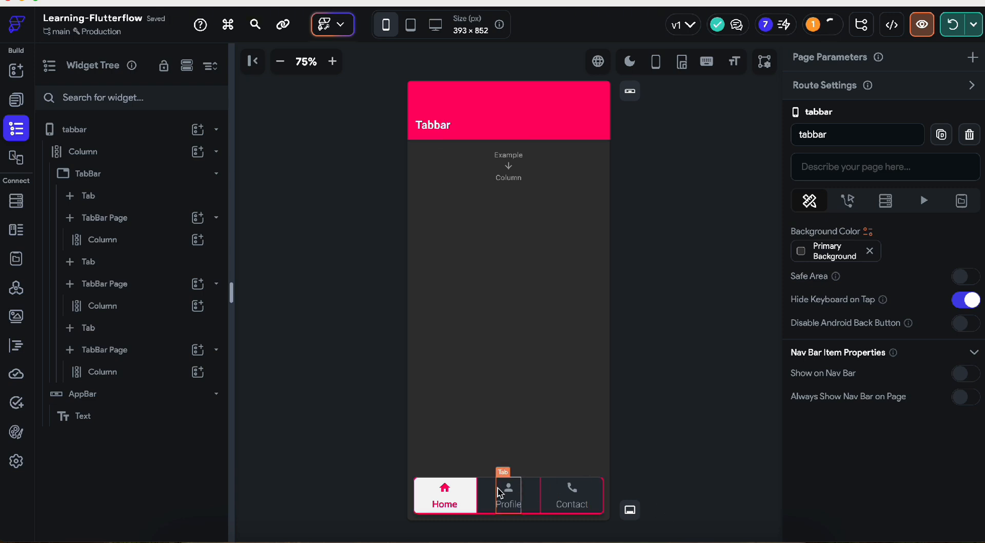
# Step: Check the tab bar's placement without the safe area by selecting each tab in turn, ending on Home
pyautogui.click(507, 493)
pyautogui.click(446, 499)
pyautogui.click(571, 493)
pyautogui.click(509, 493)
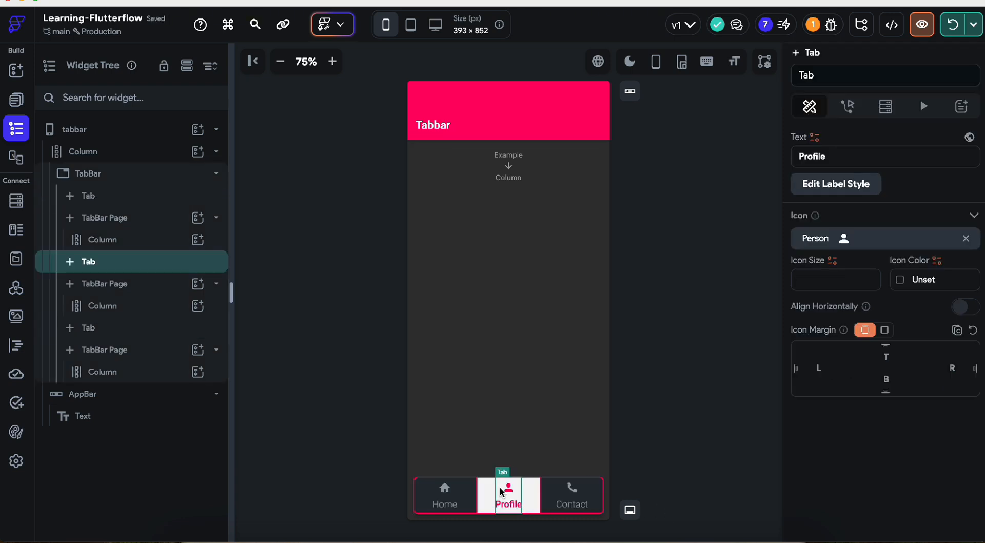
pyautogui.click(456, 494)
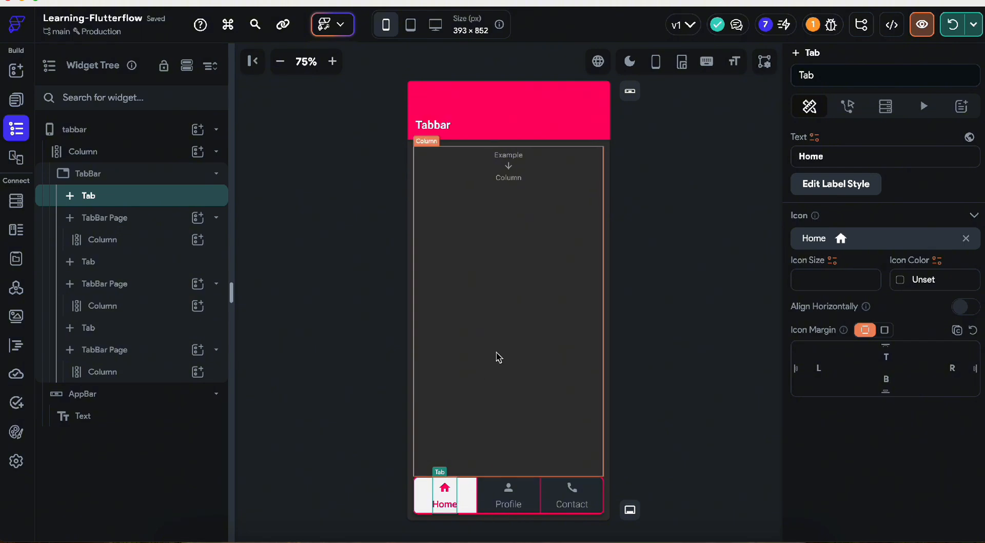
# Step: Review the TabBar's general properties and the device options for testing and running the app
pyautogui.click(419, 488)
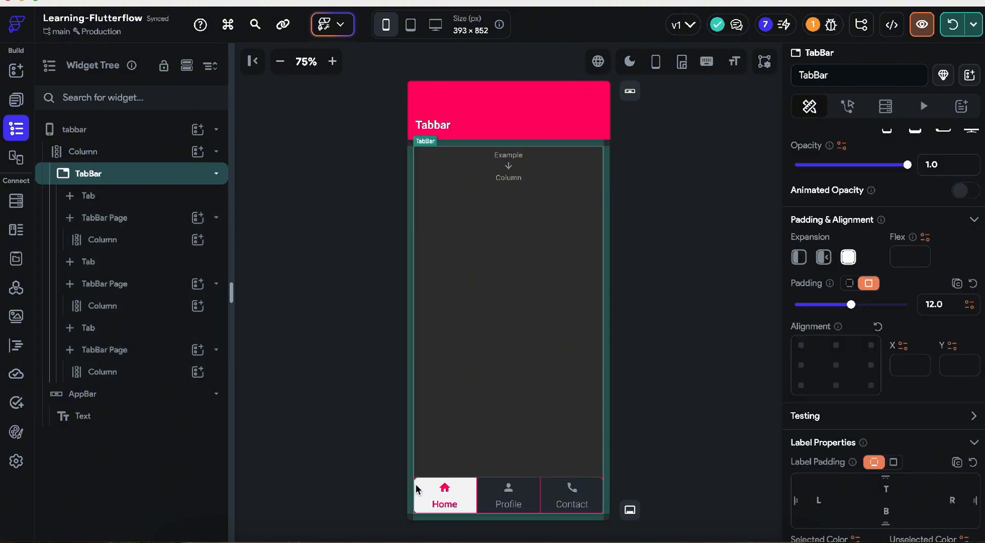
pyautogui.scroll(-5, 956, 438)
pyautogui.scroll(-10, 955, 438)
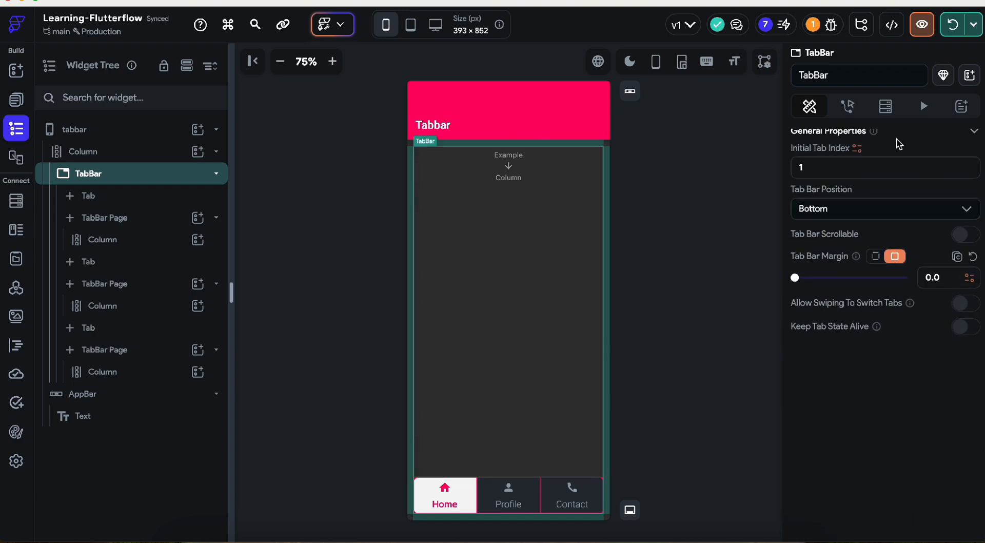
pyautogui.click(975, 26)
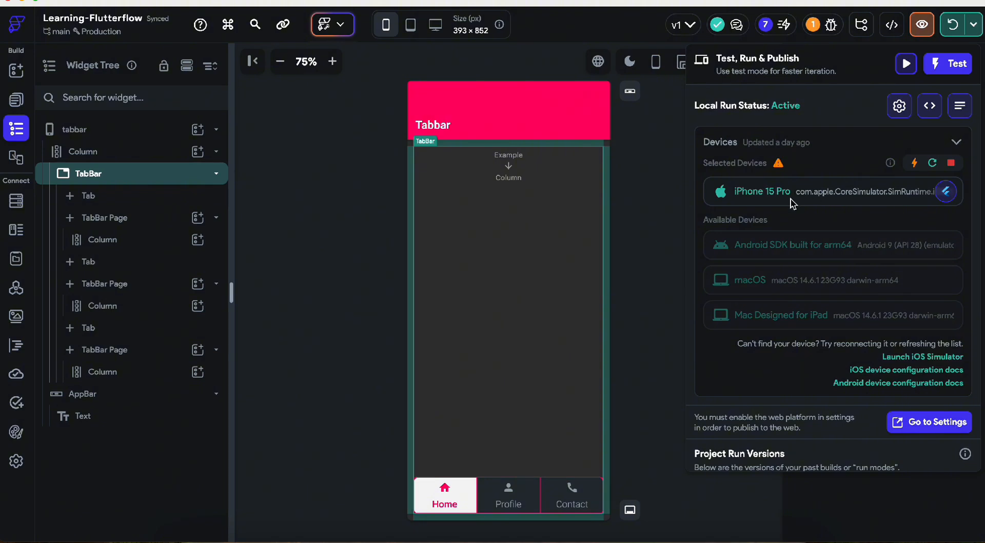
pyautogui.click(622, 206)
# Step: Add a Text widget to the Home tab's column and set its text to "This is Home page"
pyautogui.click(507, 162)
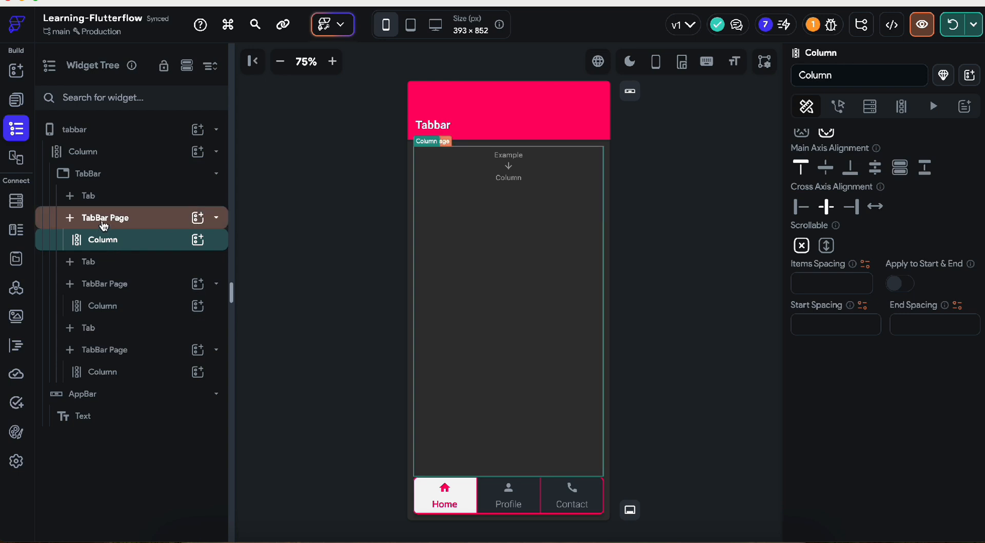
pyautogui.click(198, 241)
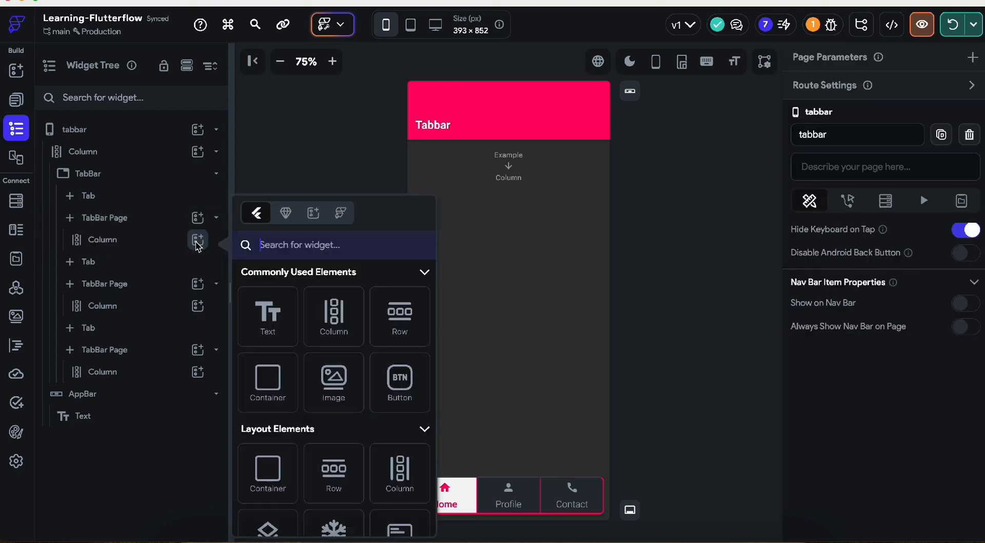
pyautogui.click(279, 333)
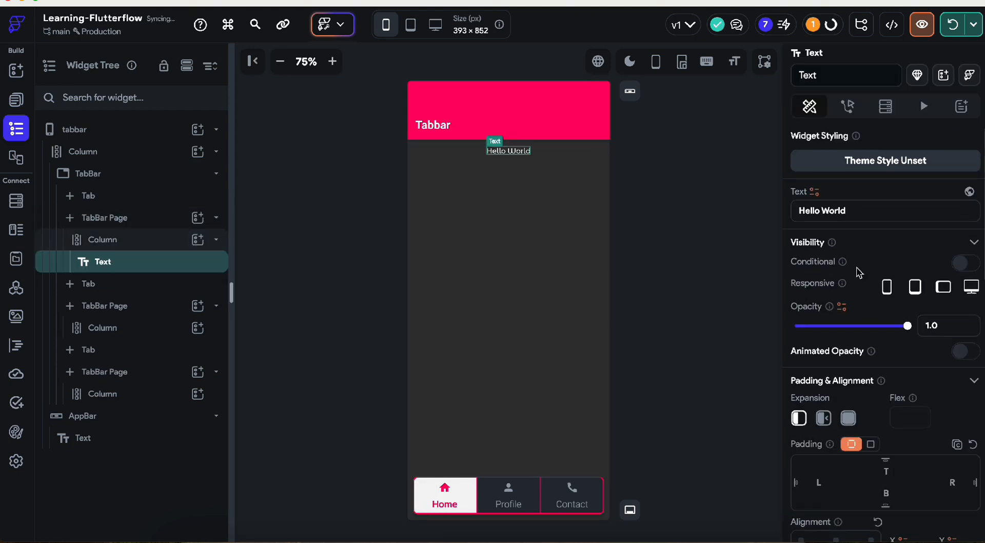
pyautogui.tripleClick(842, 209)
pyautogui.write('This is Home apge')
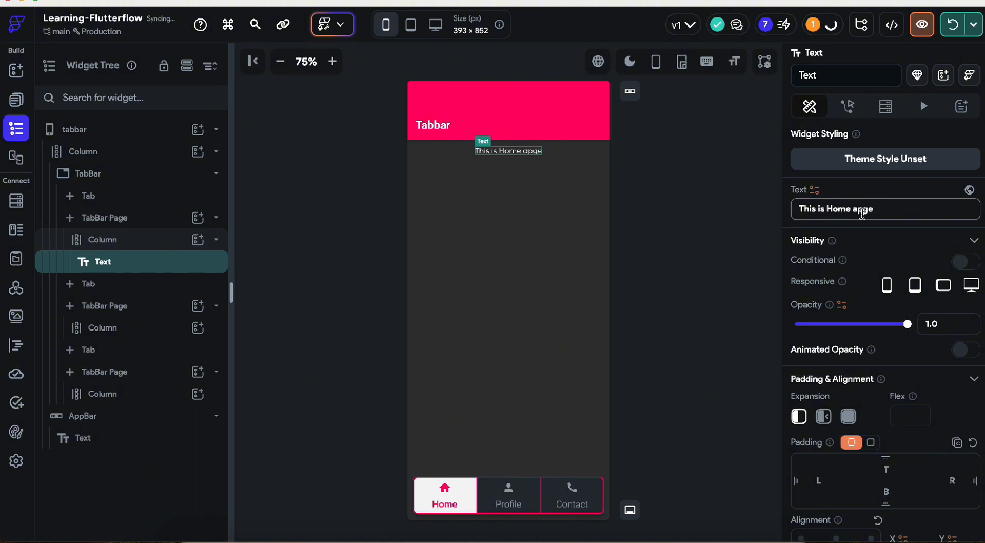
pyautogui.tripleClick(867, 211)
# Step: Copy the Home page's Text widget into the columns of the Profile and Contact tabs
pyautogui.click(508, 496)
pyautogui.click(135, 259)
pyautogui.press('super+c')
pyautogui.click(123, 328)
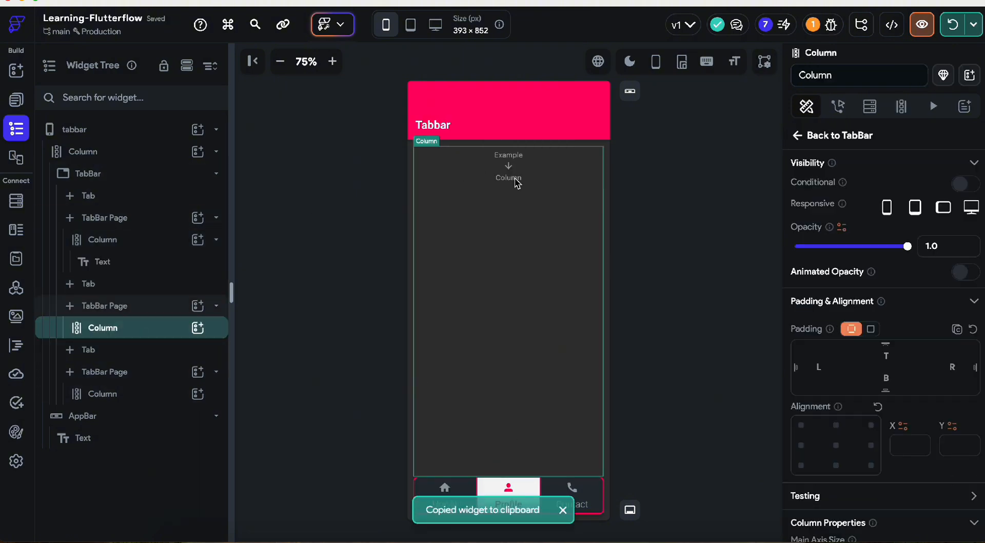
pyautogui.press('super+v')
pyautogui.click(103, 415)
pyautogui.press('super+v')
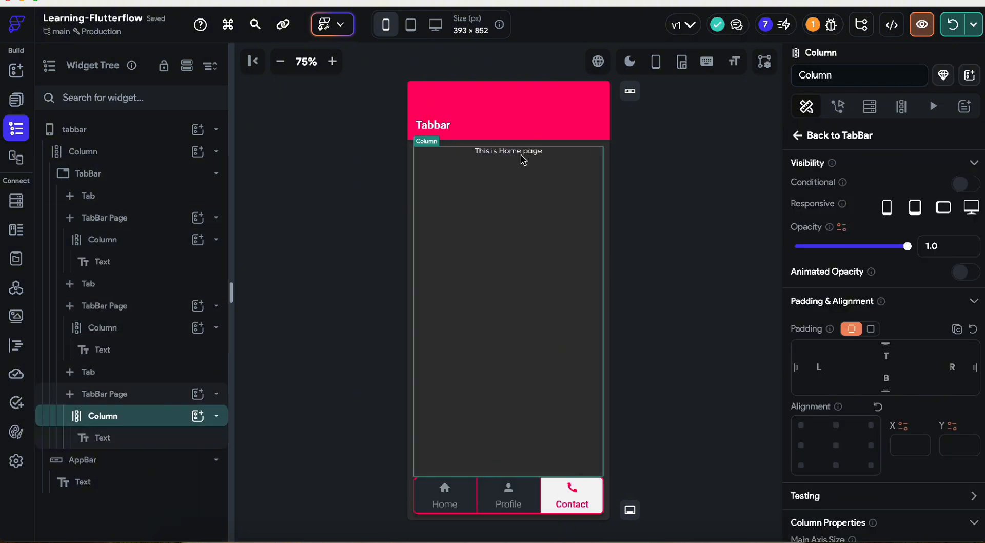
# Step: Change the text on the Contact tab's page to "This is Contact page"
pyautogui.click(522, 154)
pyautogui.doubleClick(840, 208)
pyautogui.write('Contact')
pyautogui.click(724, 260)
# Step: Set the app's entry page to tabbar in the app details and return to the page list
pyautogui.click(20, 460)
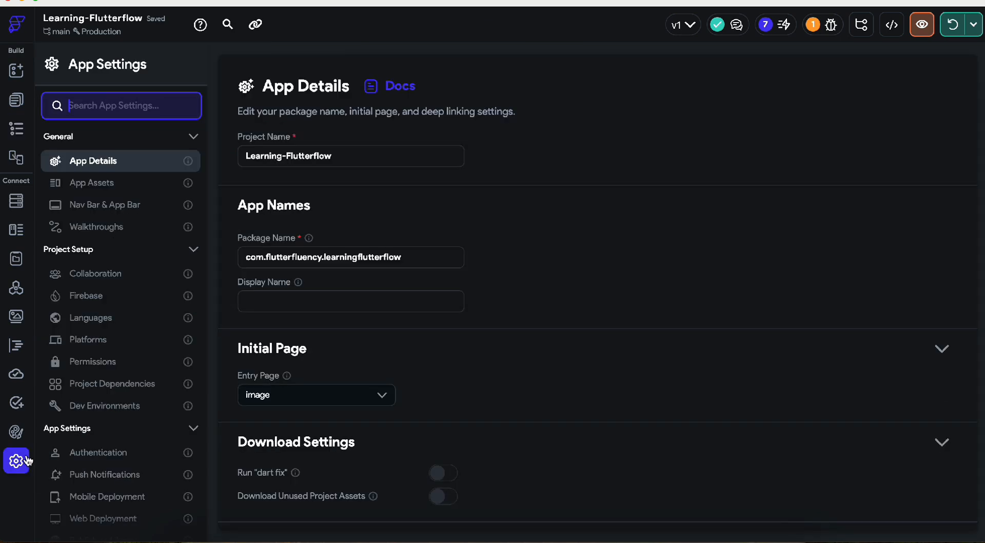
pyautogui.click(315, 395)
pyautogui.scroll(-8, 297, 497)
pyautogui.click(289, 500)
pyautogui.click(16, 99)
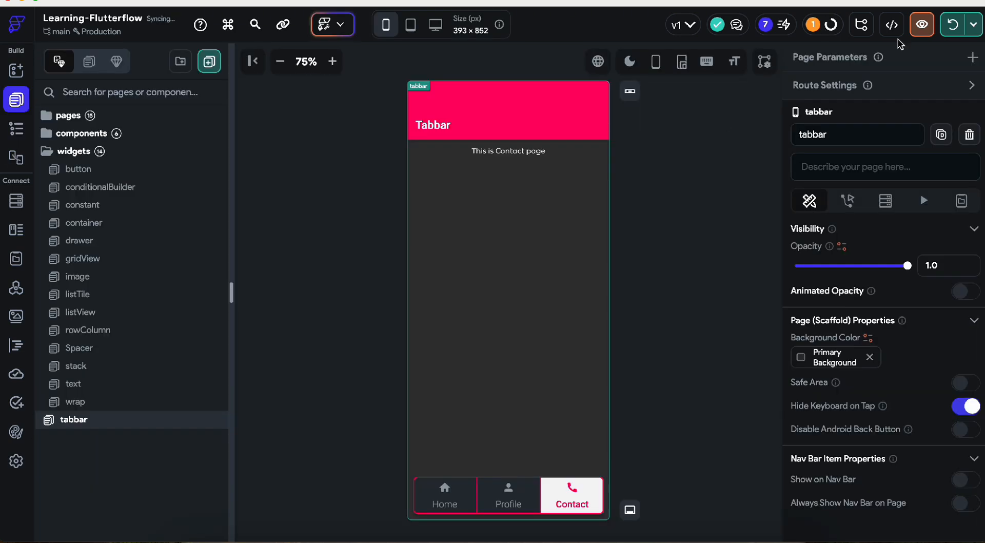
# Step: Reload the running app and switch to the iPhone 15 Pro simulator
pyautogui.click(953, 24)
pyautogui.hotkey('ctrl', 'Up')
pyautogui.click(200, 352)
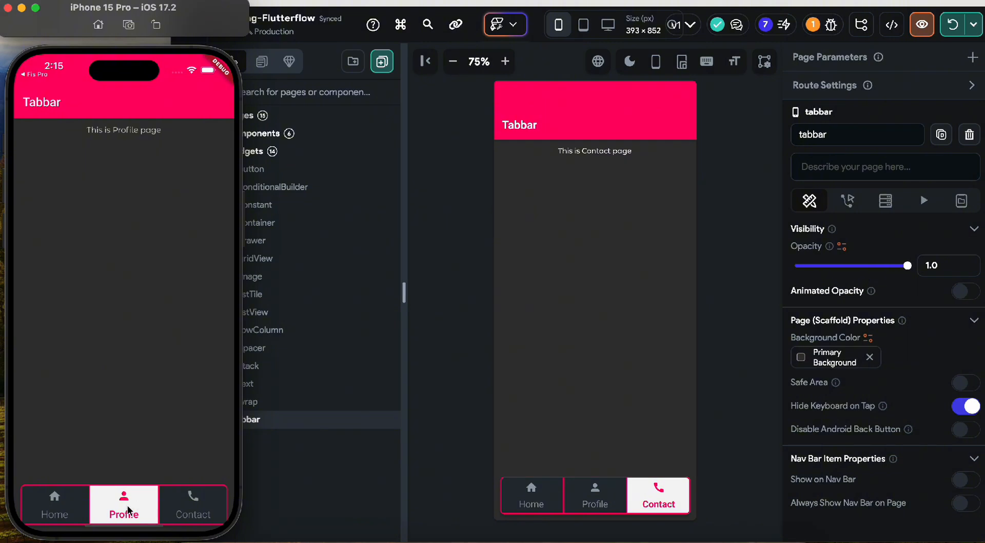
# Step: Test the tab bar in the simulator by switching repeatedly between Home, Profile and Contact, ending on Home, and return to FlutterFlow
pyautogui.click(56, 505)
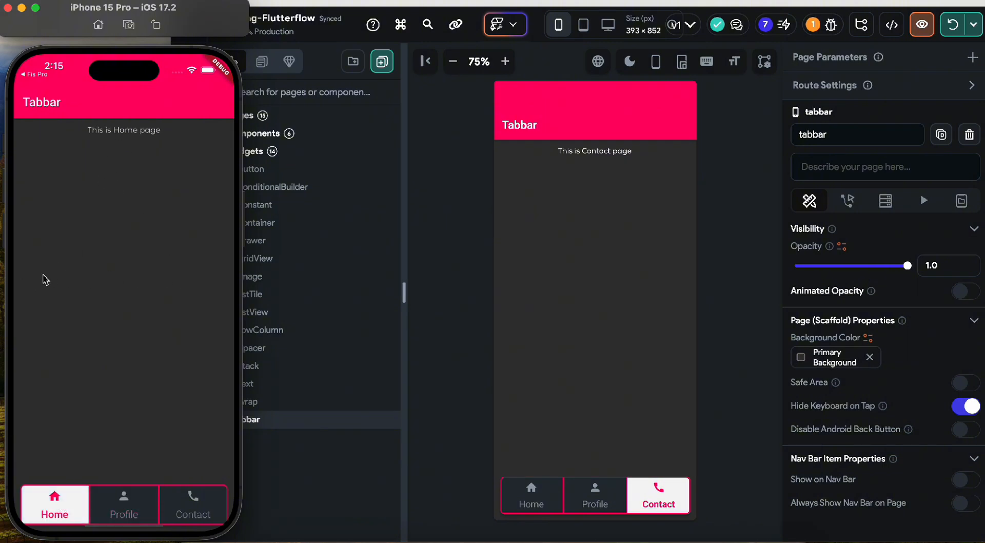
pyautogui.click(186, 500)
pyautogui.click(132, 508)
pyautogui.click(195, 502)
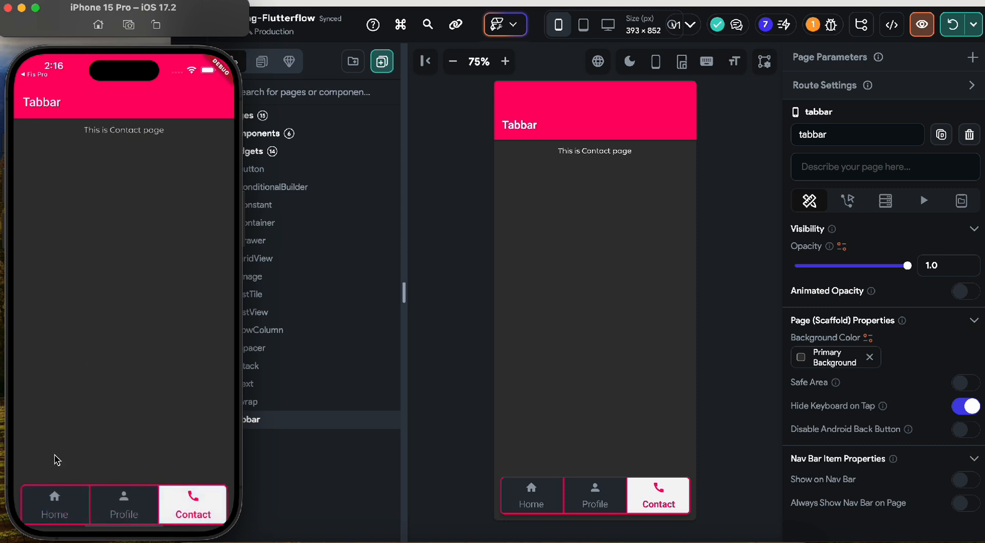
pyautogui.click(70, 511)
pyautogui.click(121, 505)
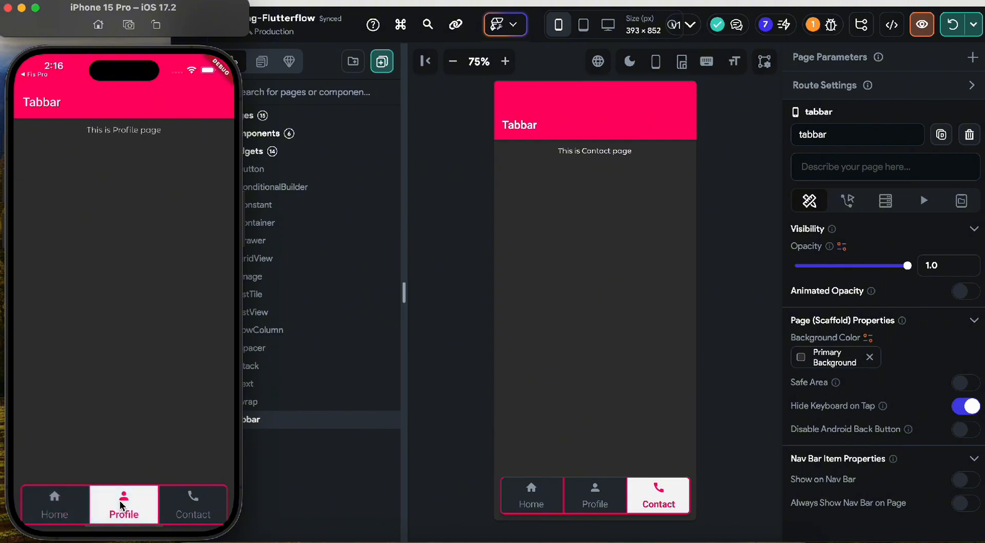
pyautogui.click(62, 503)
pyautogui.click(136, 495)
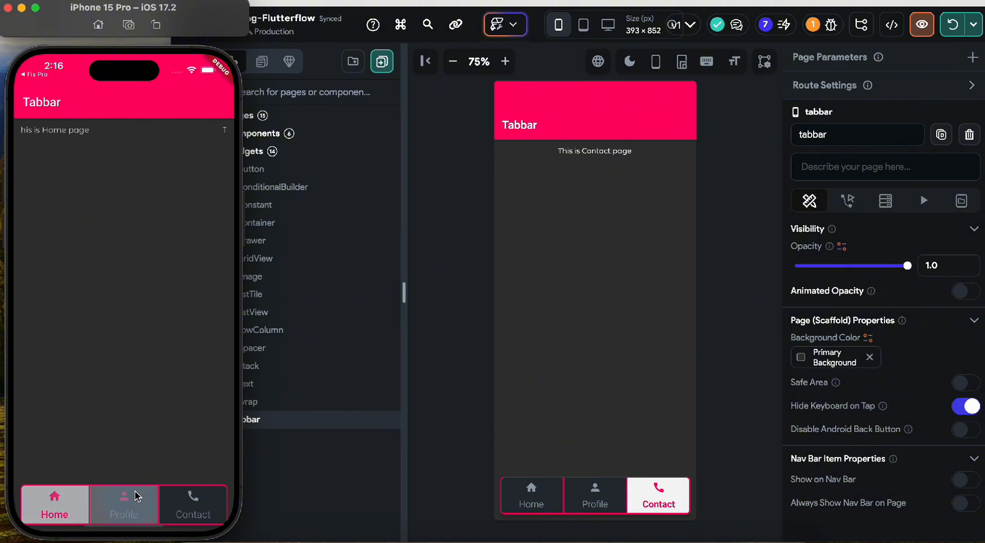
pyautogui.click(182, 511)
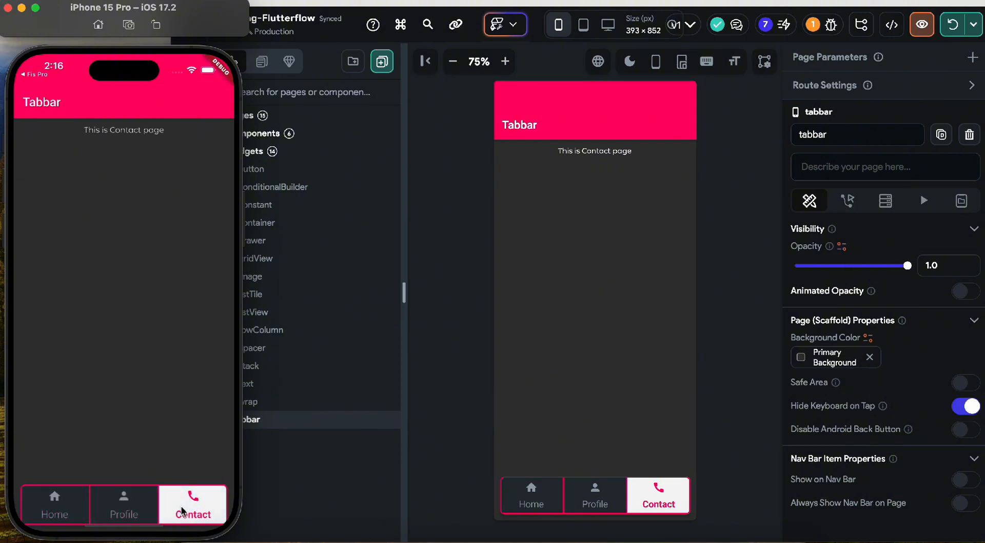
pyautogui.click(118, 509)
pyautogui.click(53, 519)
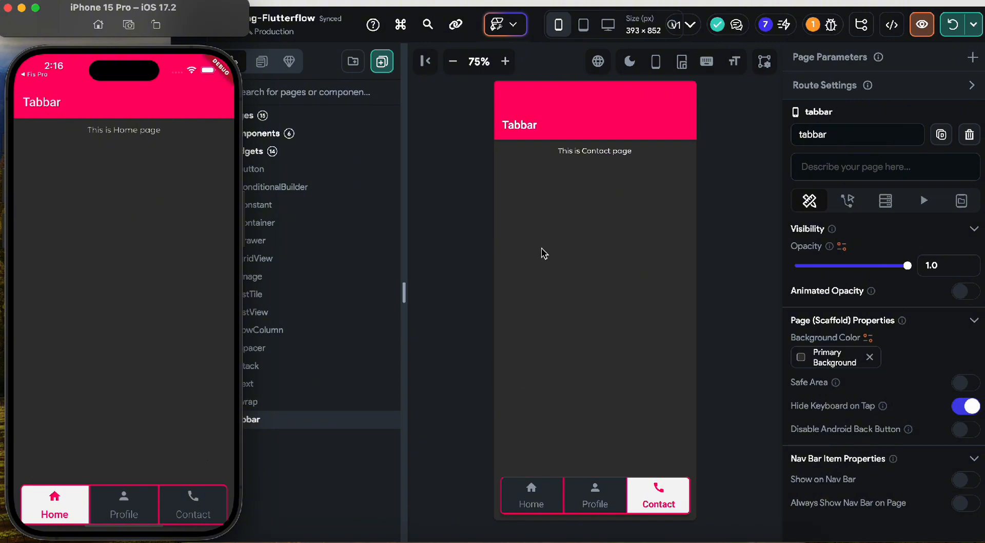
pyautogui.click(708, 237)
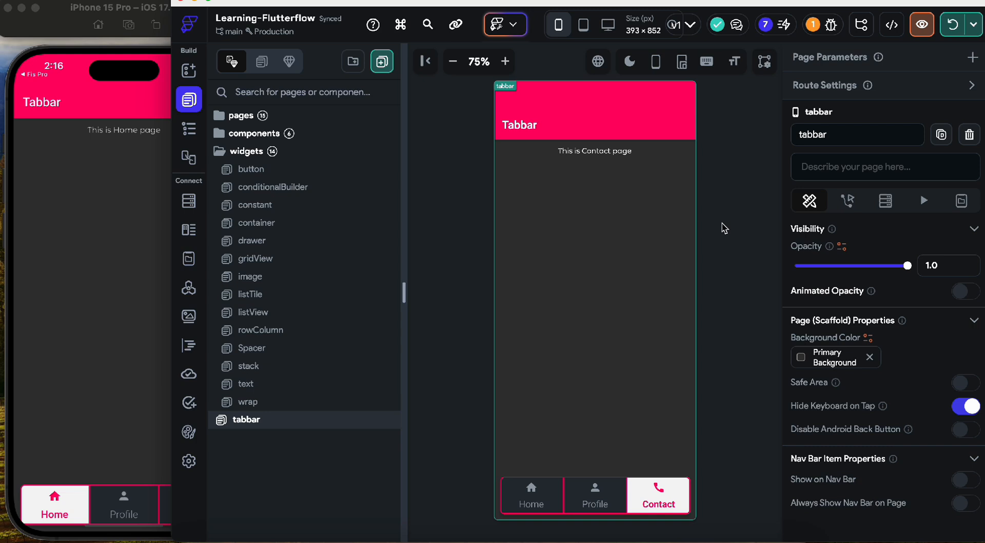